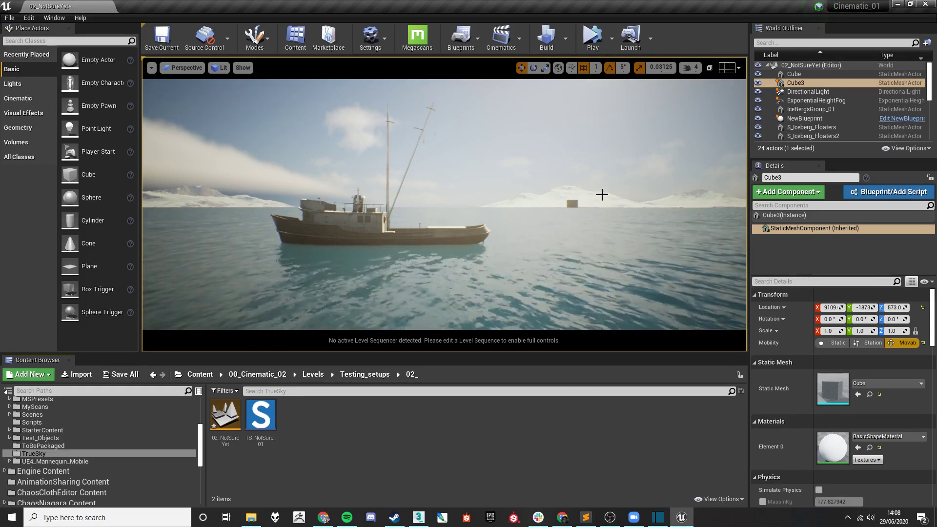
Step: Enable Simulate Physics on the floating cube Cube3
click(574, 204)
right_drag(625, 199, 610, 195)
key(d)
key(w)
key(d)
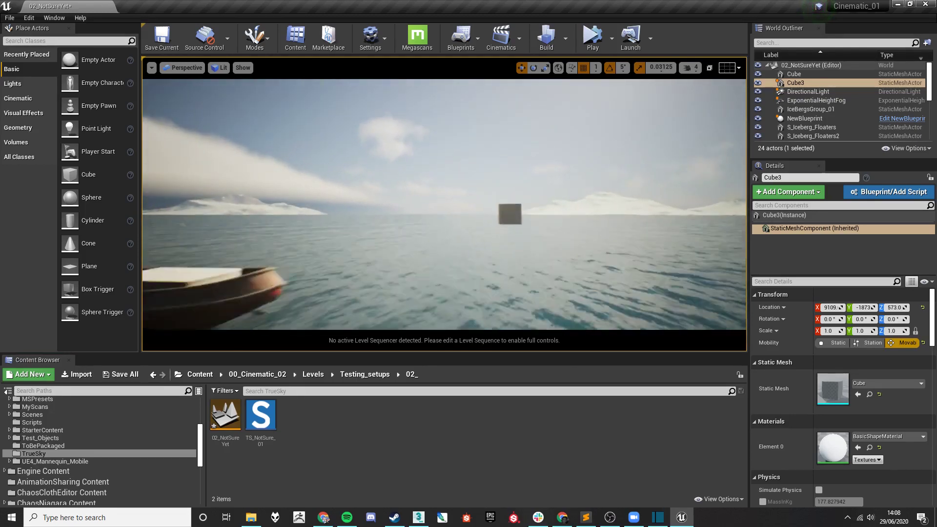
right_drag(547, 210, 548, 206)
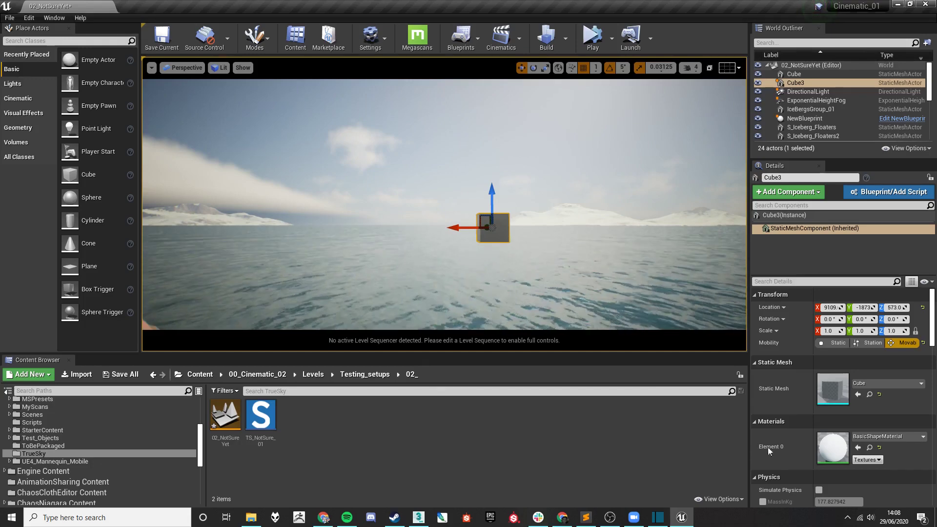
scroll(769, 450, down, 5)
scroll(798, 345, up, 2)
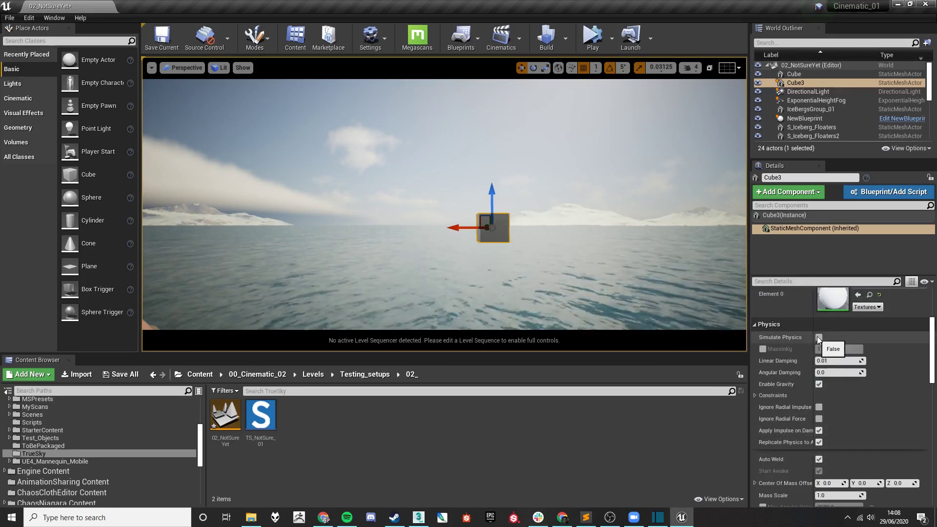
scroll(801, 356, up, 5)
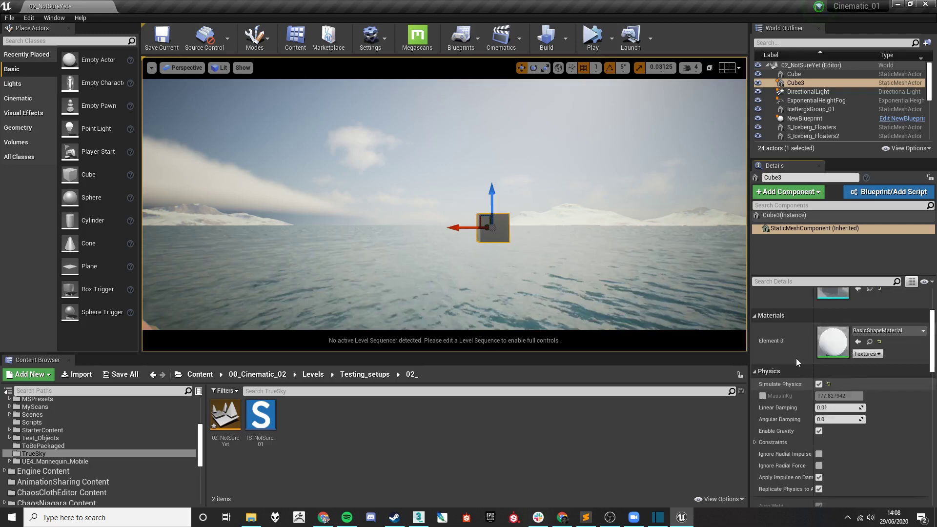
Step: Add a True Sky Water Buoyancy component to Cube3, with a True Sky Water Probe component beneath it
click(806, 197)
text(buoy)
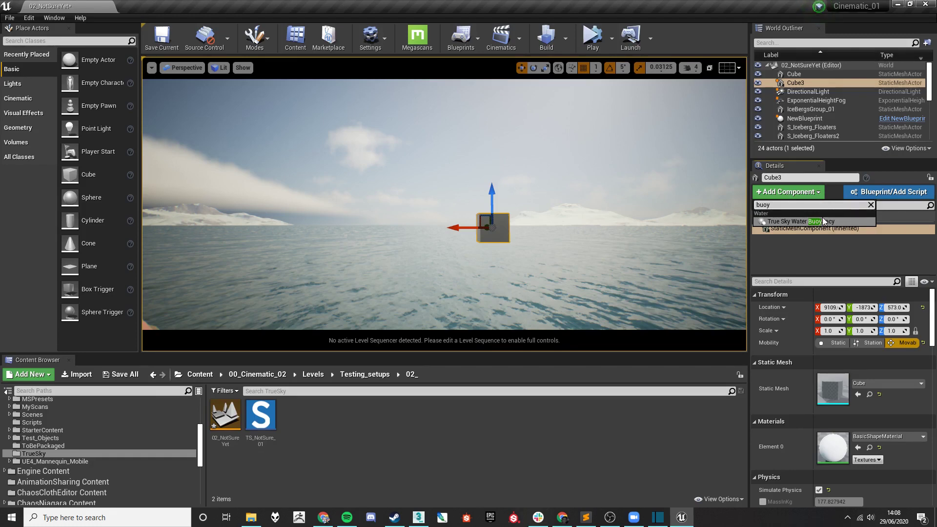
click(824, 221)
key(Return)
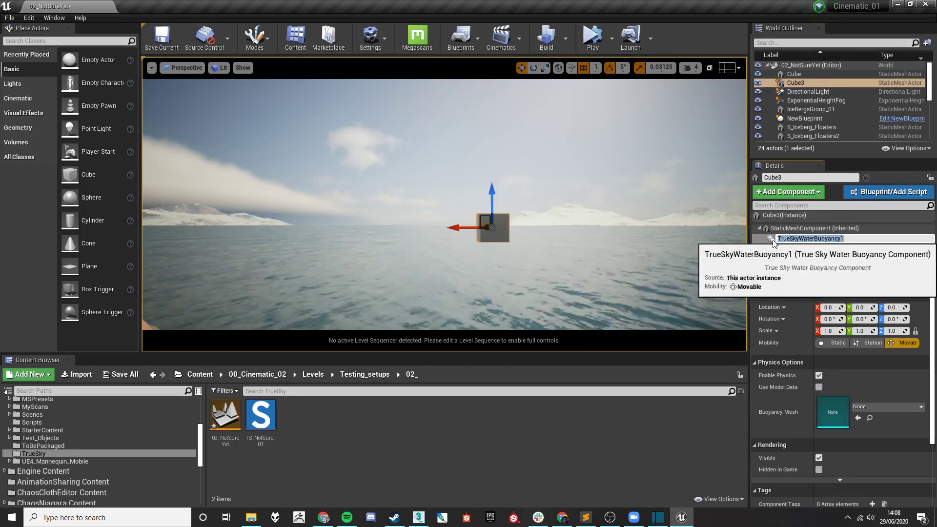
click(794, 193)
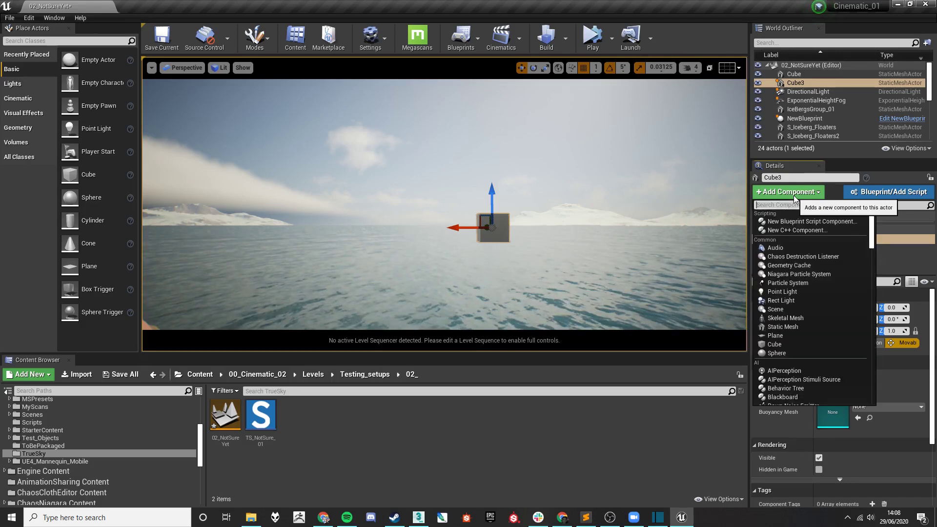
text(probe)
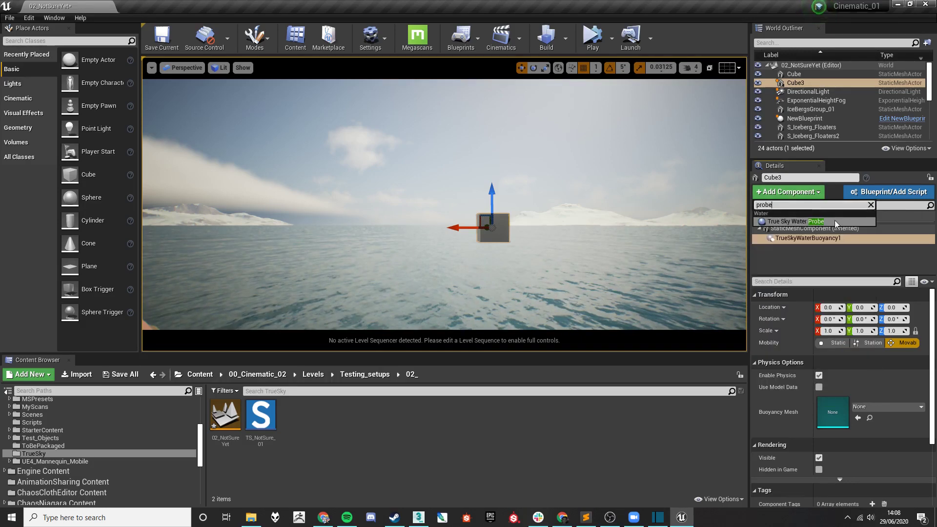
click(833, 221)
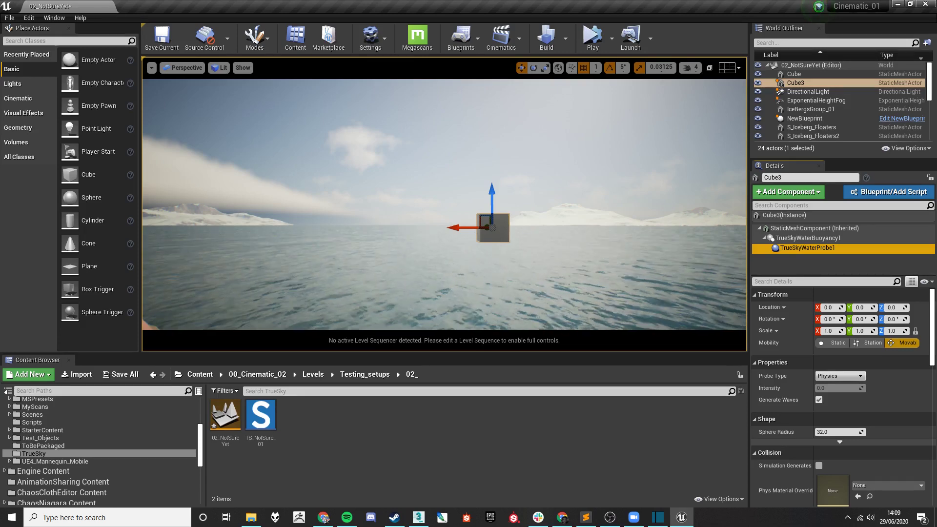
Step: Run the level to test the cube's buoyancy, and stop the simulation
right_drag(494, 199, 480, 213)
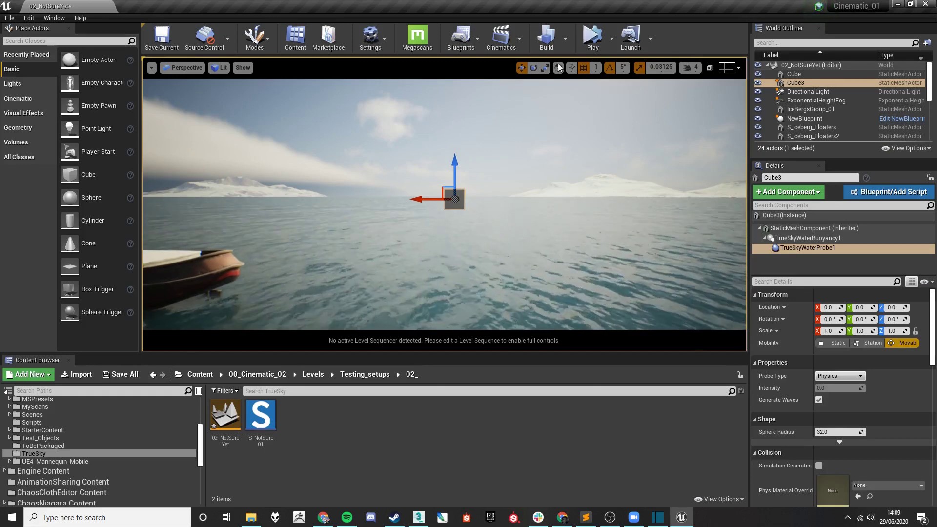
click(592, 38)
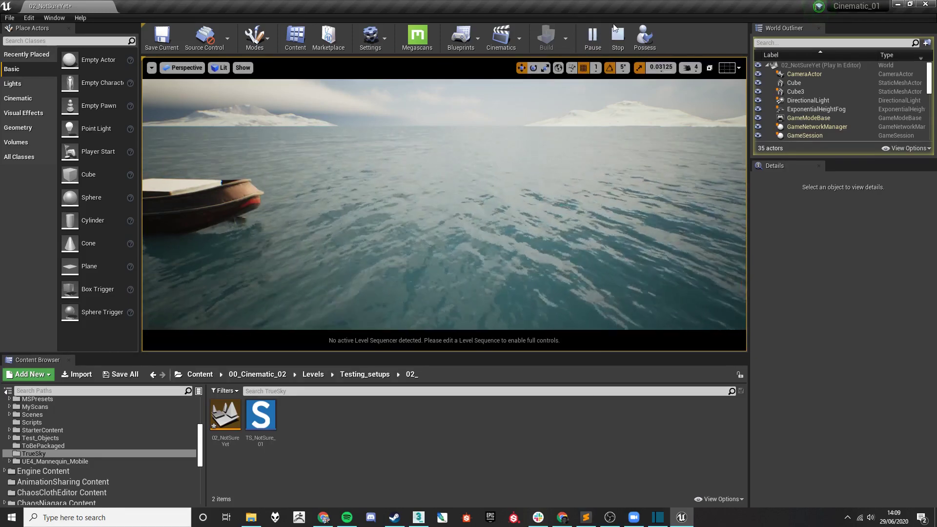
key(Escape)
Step: Override the mass of Cube3's static mesh component and set it to 10 kg
click(465, 149)
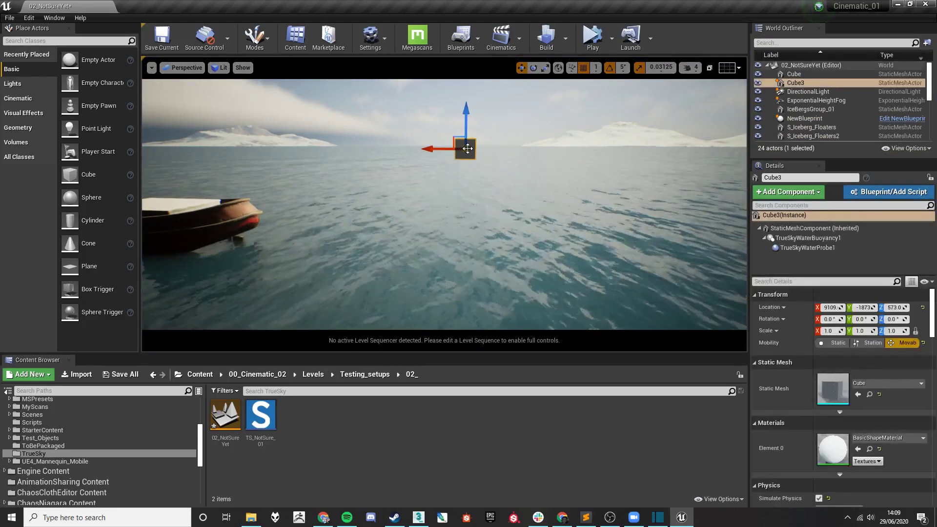
scroll(786, 353, down, 5)
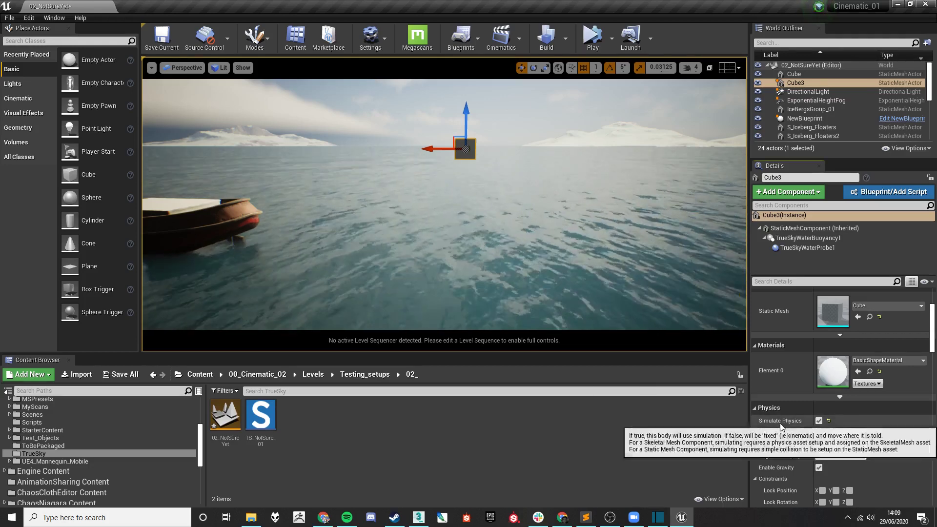
click(762, 432)
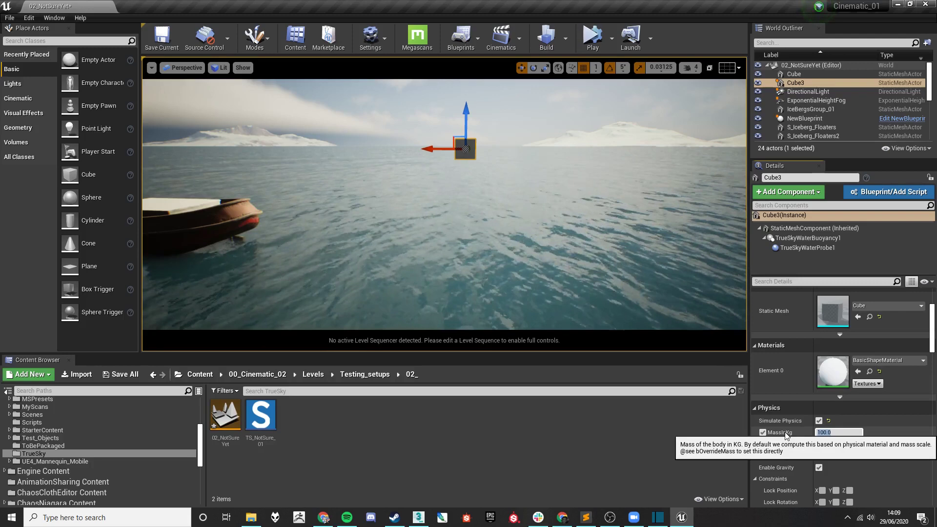
click(807, 229)
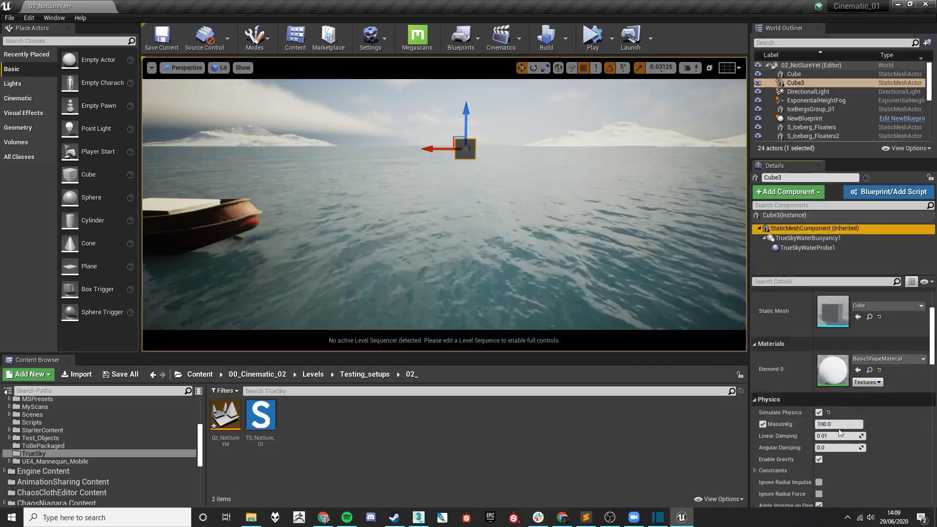
click(763, 425)
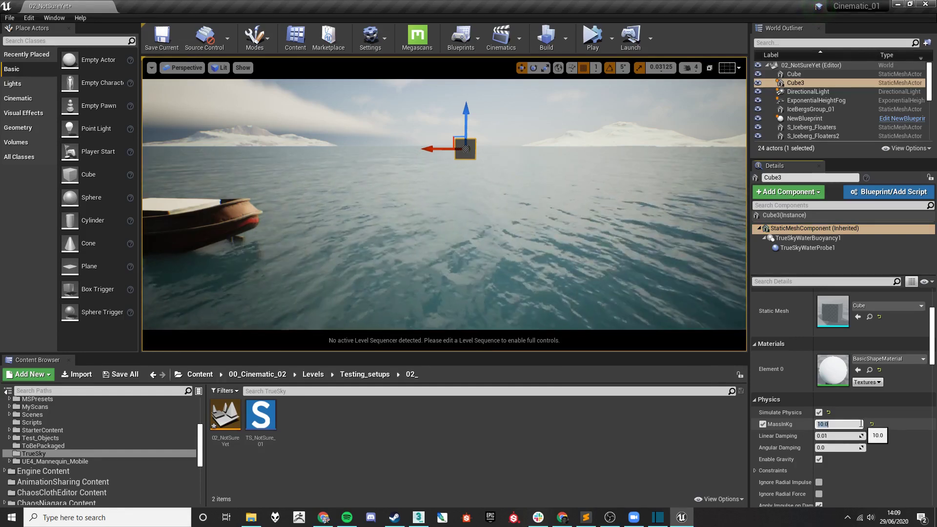
Step: Enlarge the sphere radius of Cube3's water probe to about 71 so that it encloses the cube
click(817, 248)
right_drag(649, 229, 648, 204)
key(w)
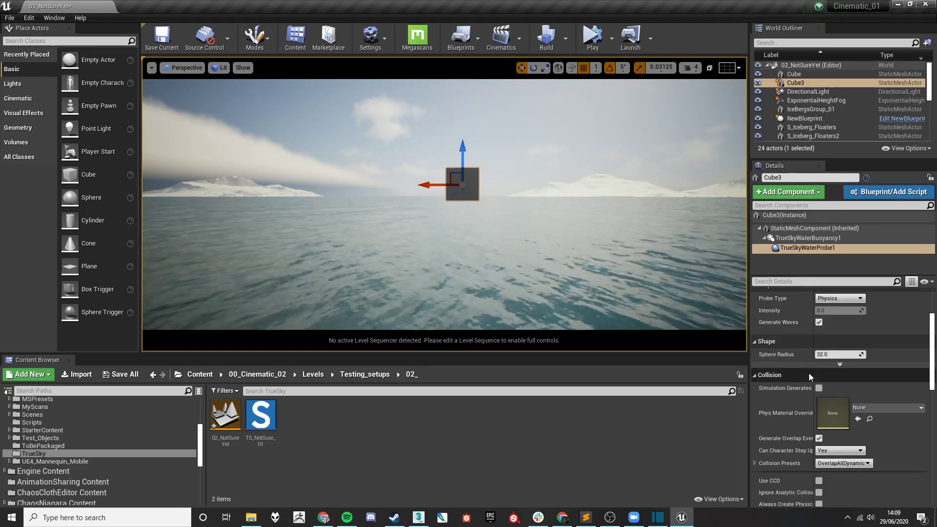
drag(835, 354, 874, 354)
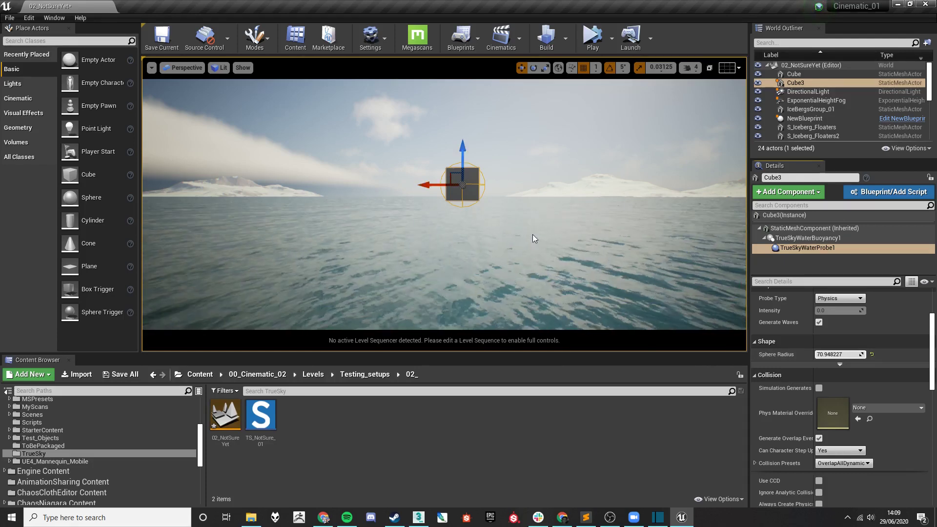
right_drag(534, 236, 528, 259)
key(s)
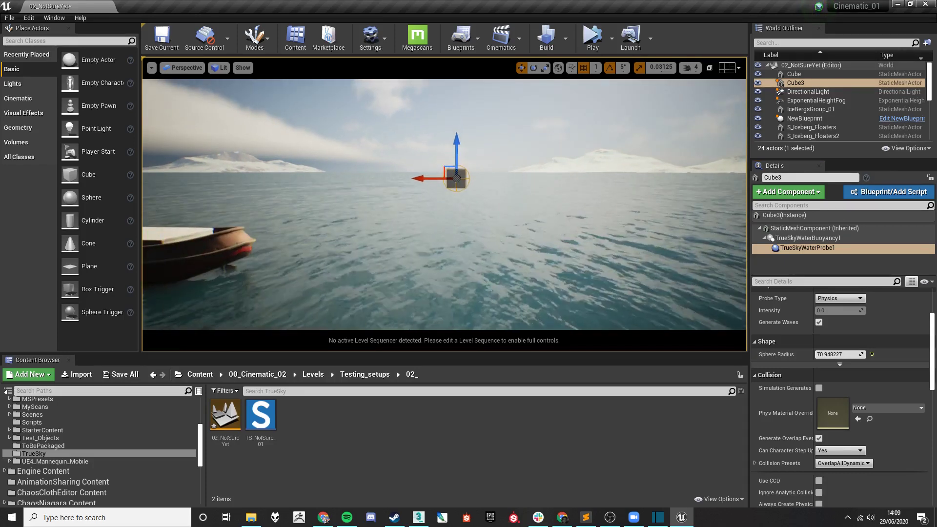
Step: Check the probe's sphere around Cube3, run the level to test how the cube floats, and stop the simulation
click(508, 130)
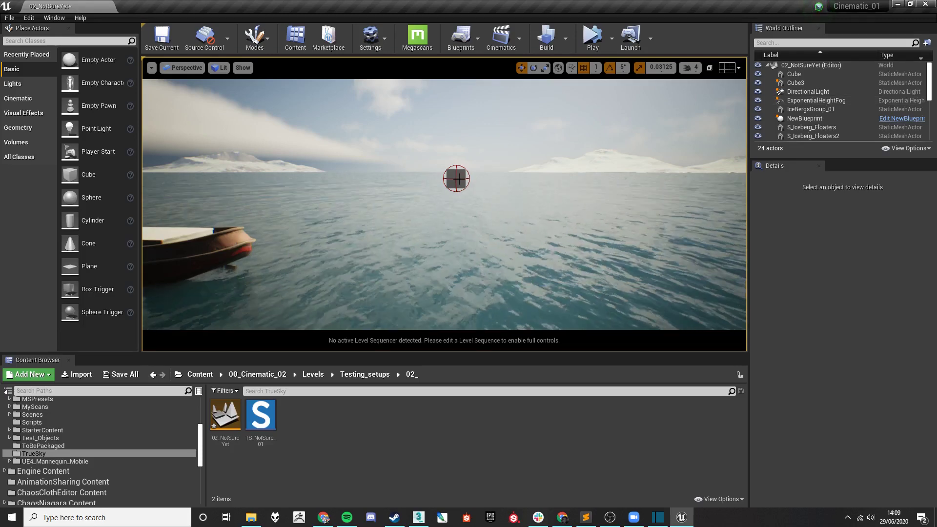
click(810, 83)
click(805, 248)
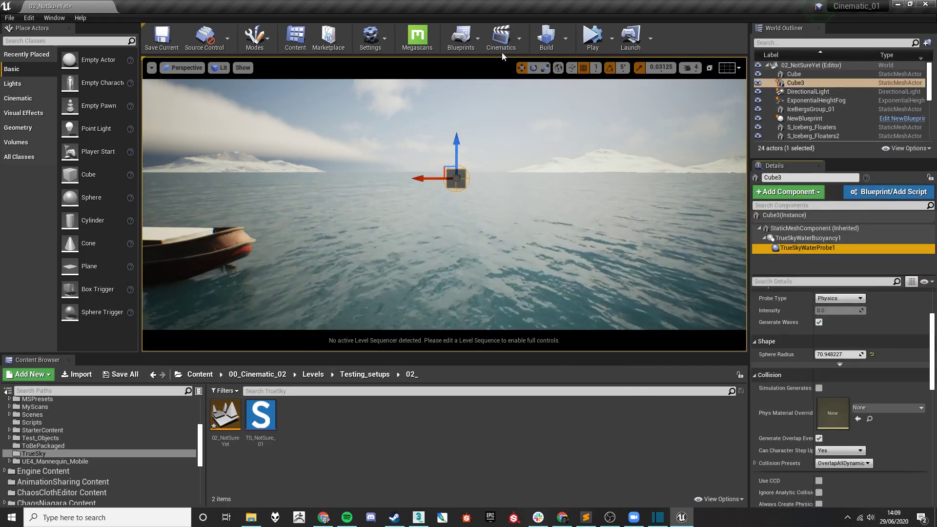
click(598, 33)
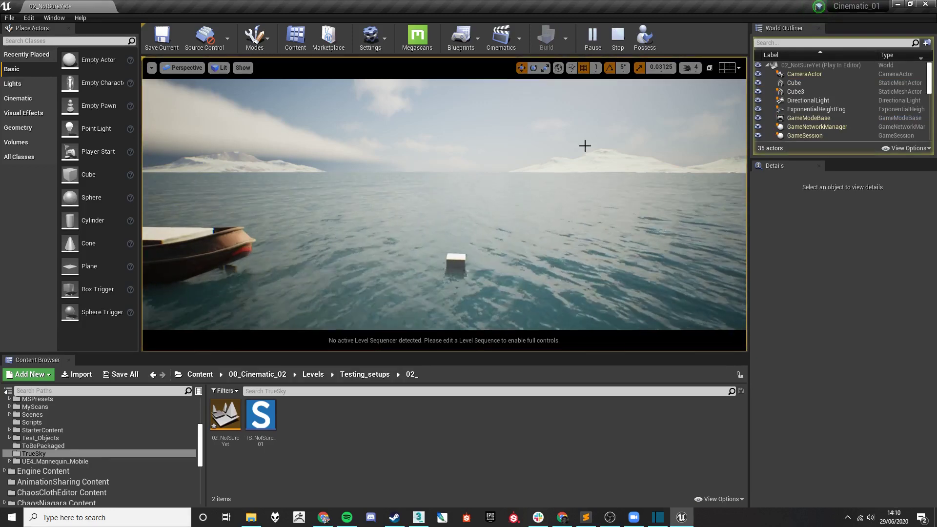
click(618, 43)
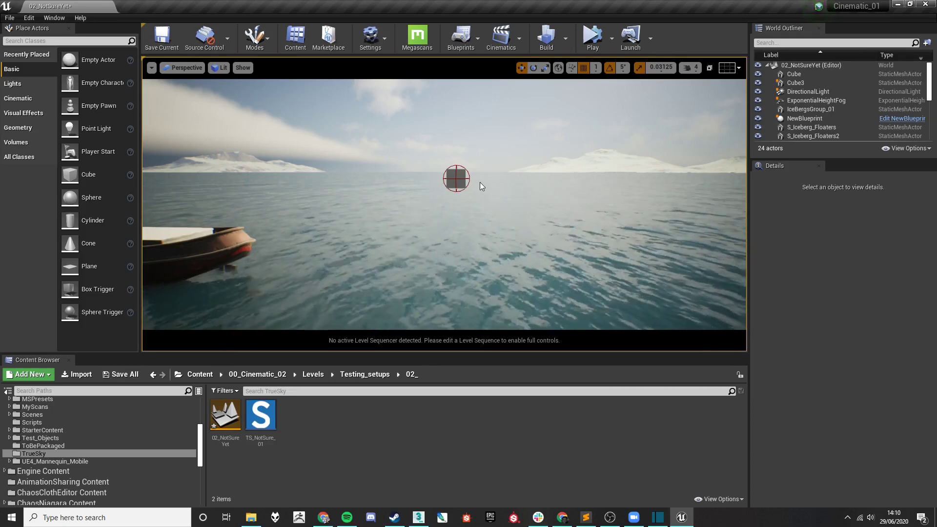
Step: Add a True Sky Water Buoyancy component to the boat SM_Boat_3, with a True Sky Water Probe component beneath it
right_drag(479, 182, 508, 169)
key(a)
click(482, 253)
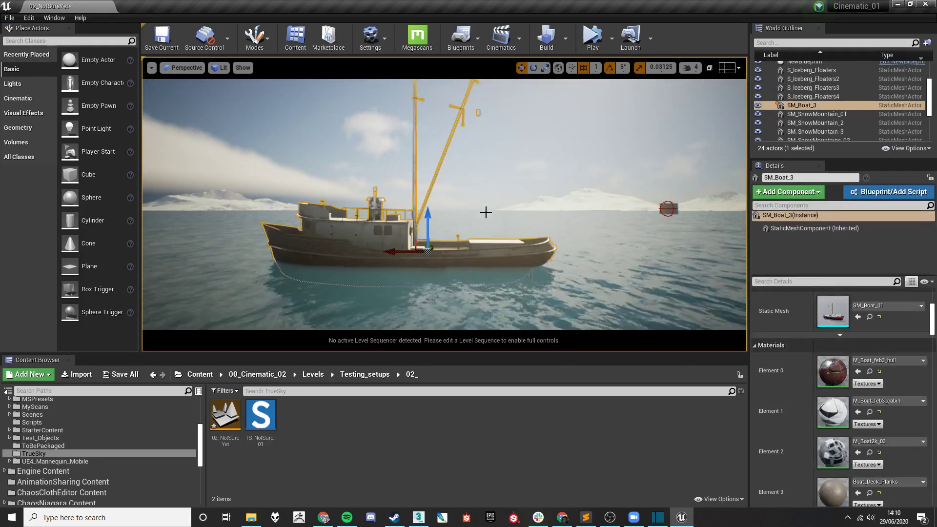
right_drag(485, 211, 468, 204)
click(792, 192)
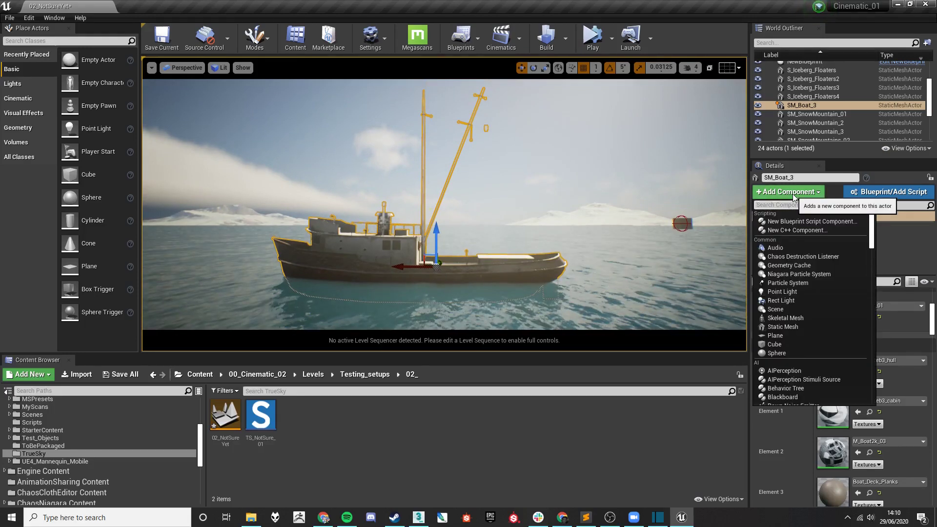
text(buoy)
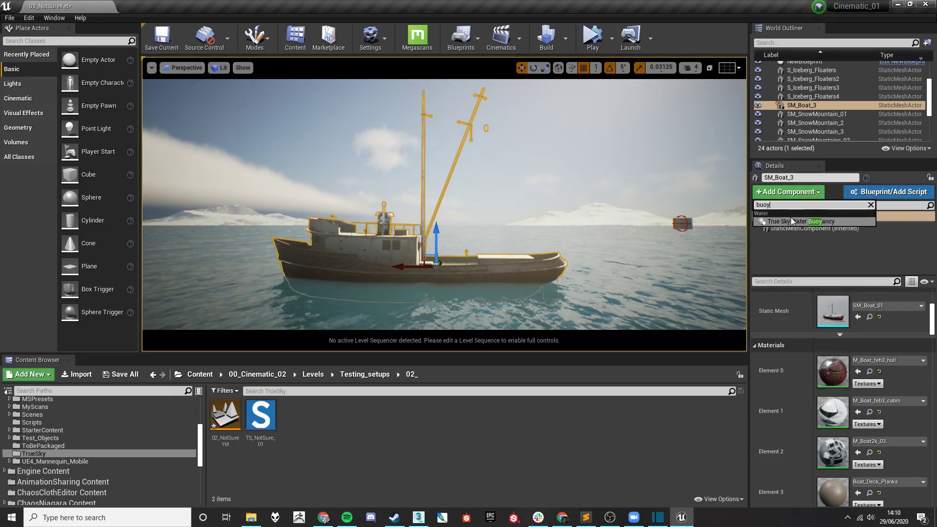
click(790, 220)
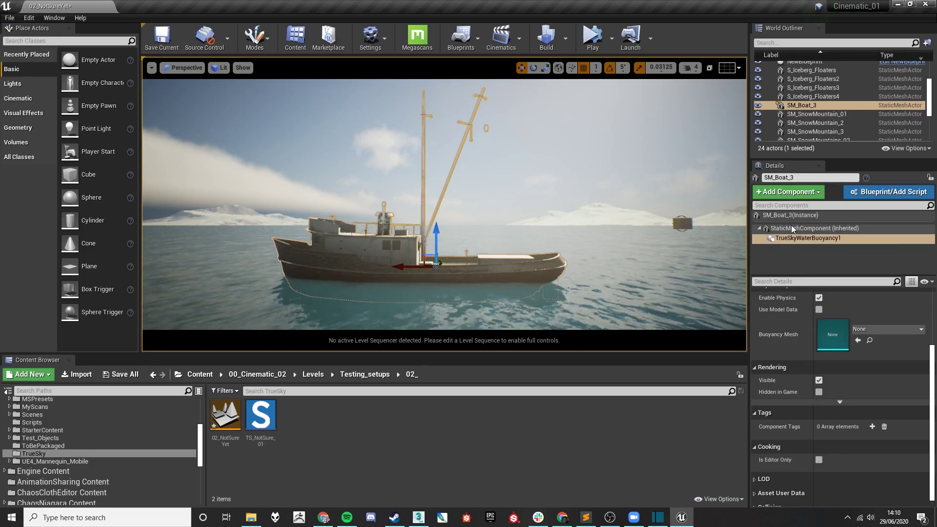
click(798, 194)
text(probe)
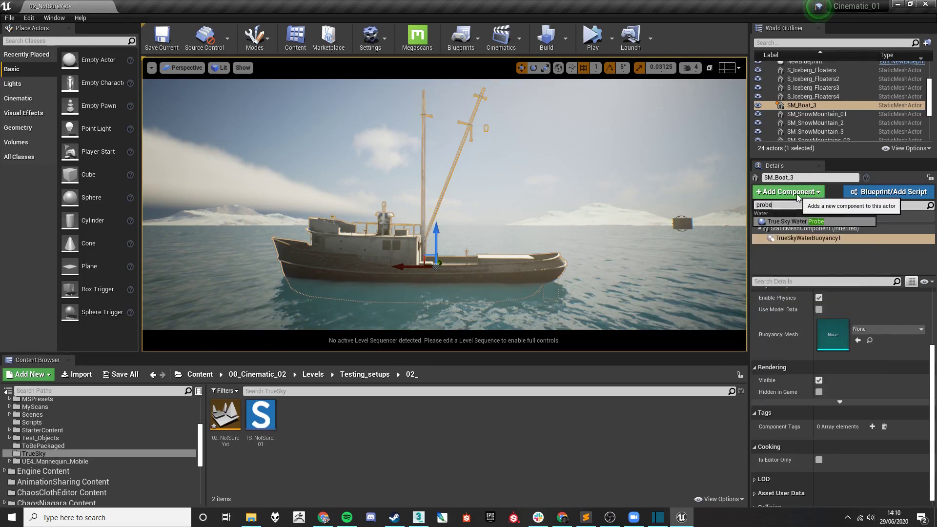
key(Return)
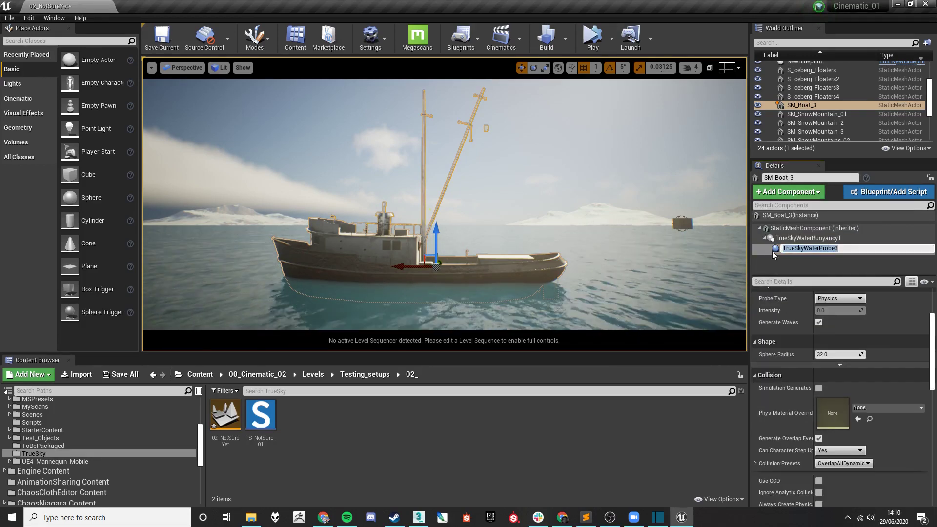
Step: Override the mass of the boat's static mesh component with 100 kg
click(805, 228)
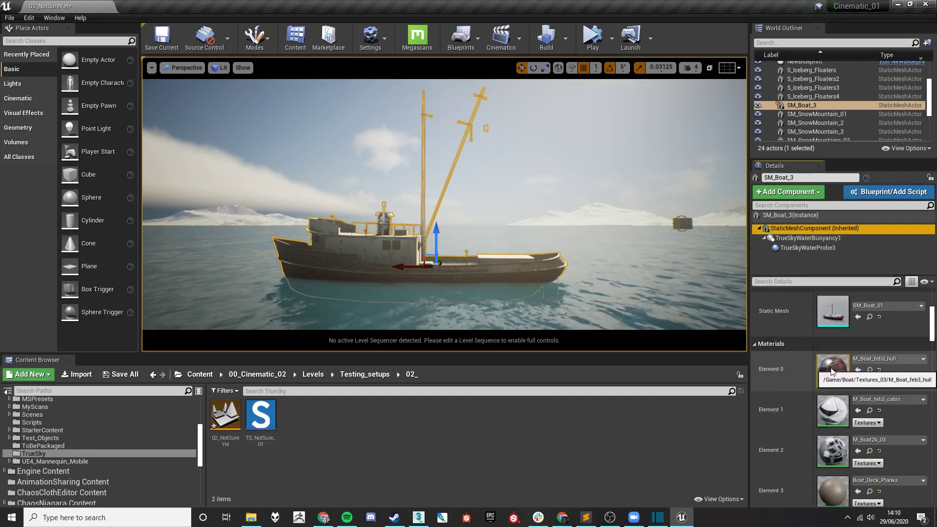
scroll(832, 372, down, 5)
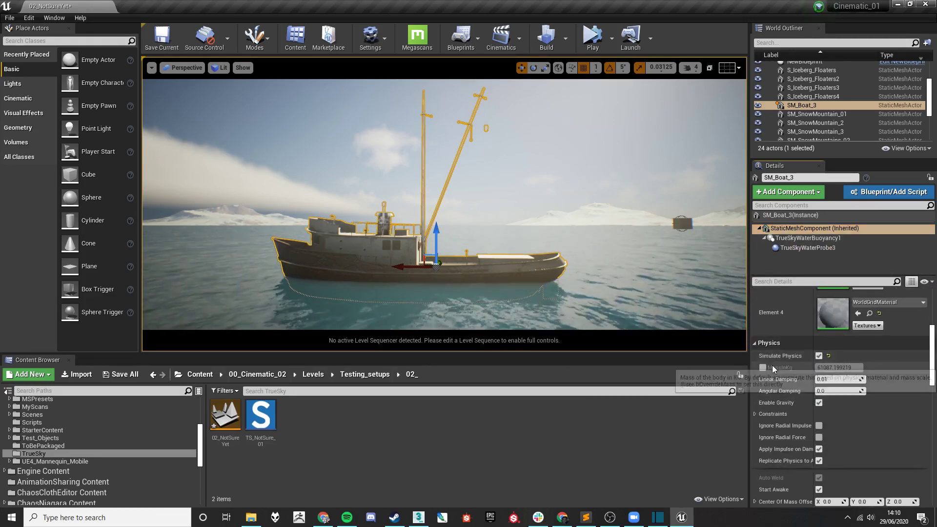
click(762, 368)
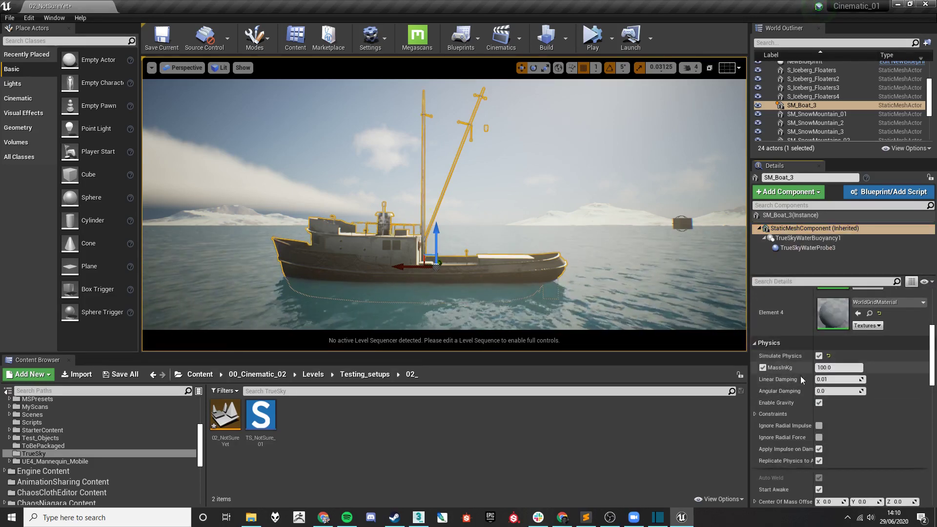
Step: Enlarge the sphere radius of the boat's water probe to about 333
click(812, 246)
right_drag(693, 292, 671, 315)
key(w)
key(e)
scroll(820, 399, up, 5)
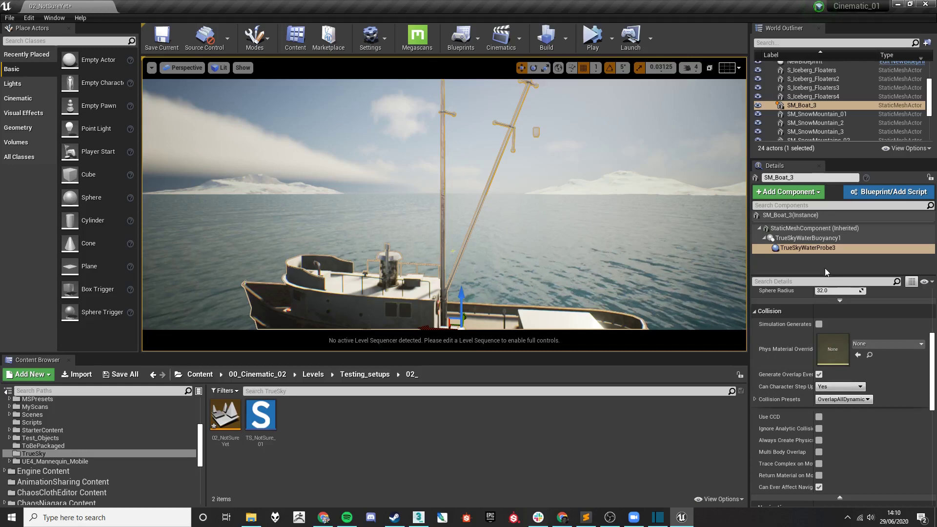
scroll(825, 379, up, 1)
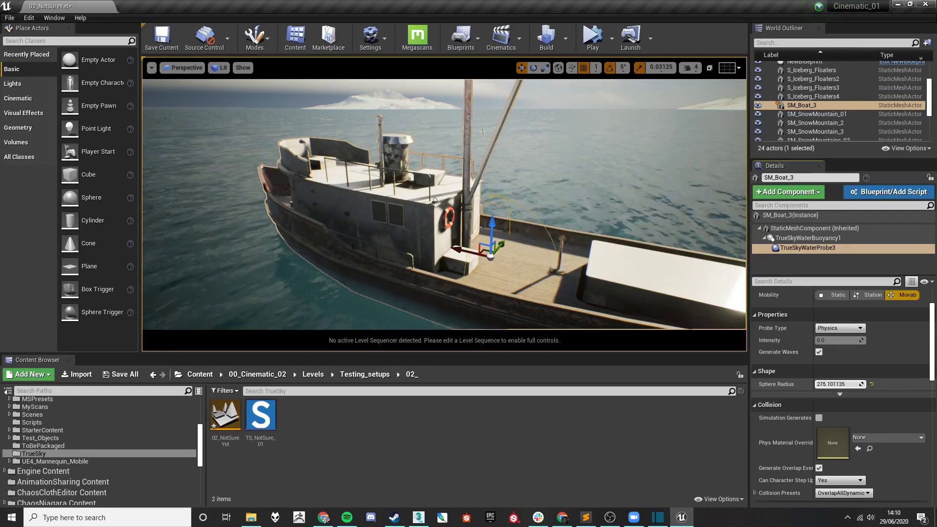
key(s)
right_drag(444, 205, 488, 181)
right_drag(551, 169, 559, 163)
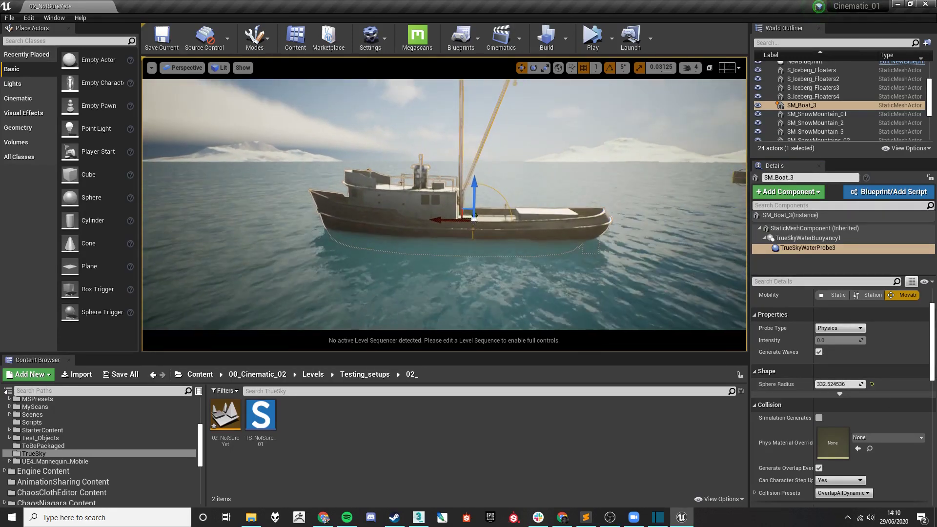
Step: Run the level to test how the boat floats with one water probe, stop it and reselect the boat
click(592, 43)
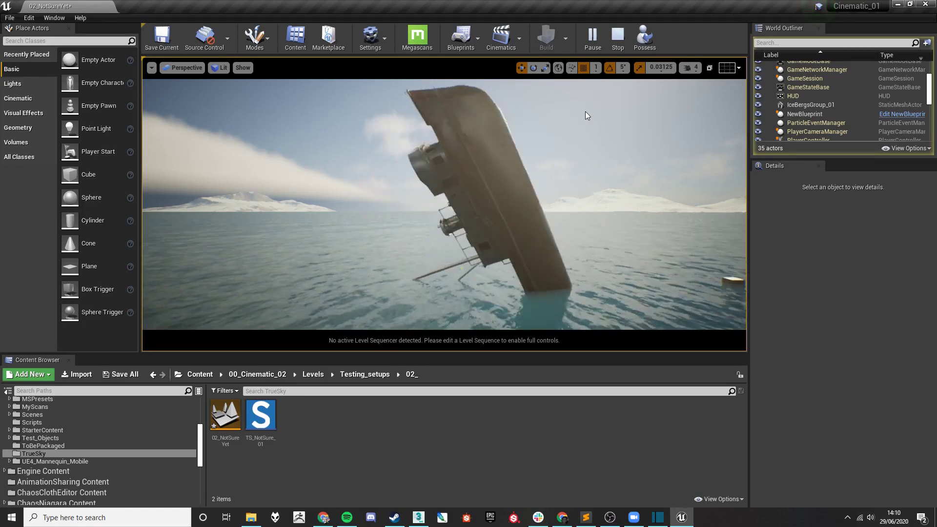
click(617, 37)
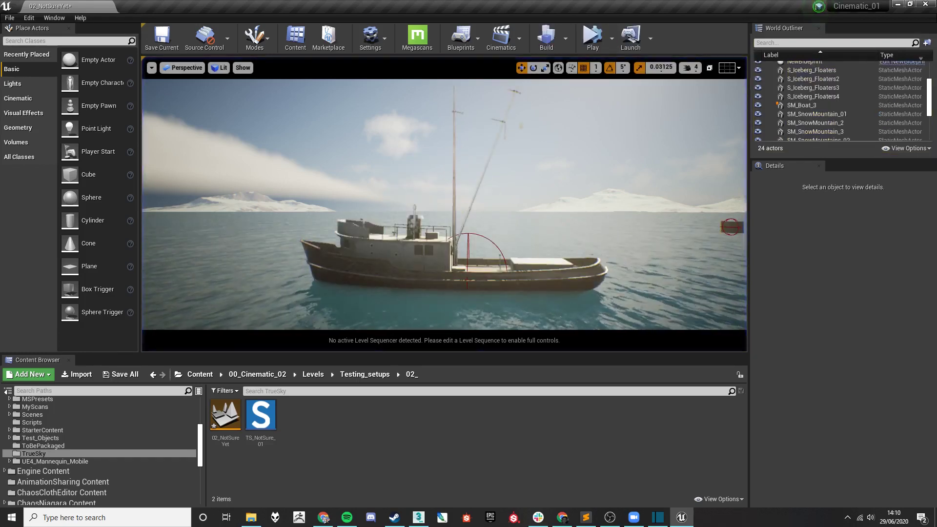
click(502, 218)
right_drag(503, 218, 502, 218)
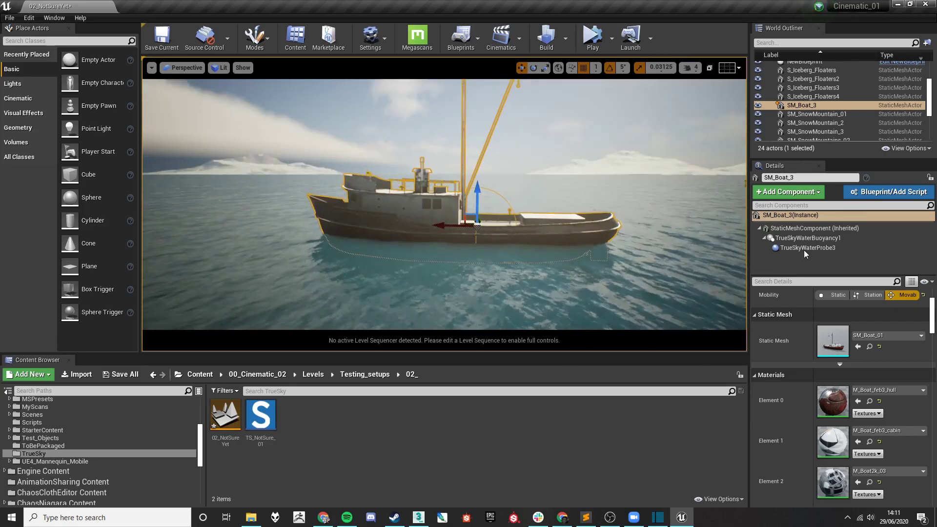
Step: Inspect the boat's water probe and buoyancy component, checking the probe sphere against the hull above and below the water
click(804, 248)
click(804, 239)
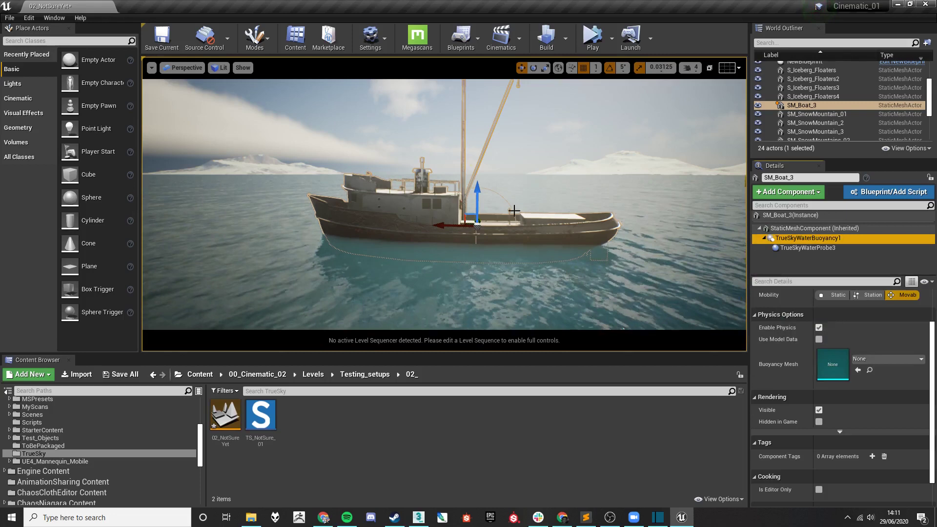
right_drag(561, 229, 562, 229)
right_drag(429, 229, 429, 229)
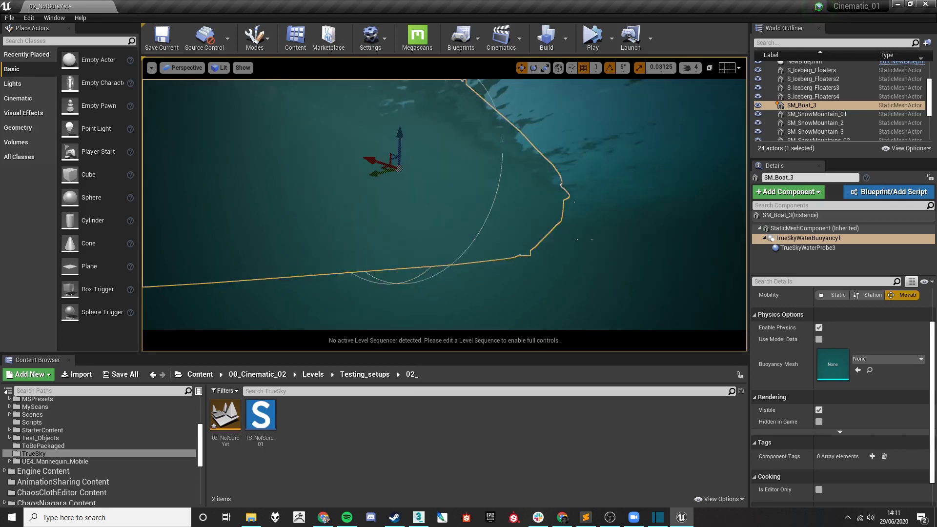
right_drag(429, 229, 429, 229)
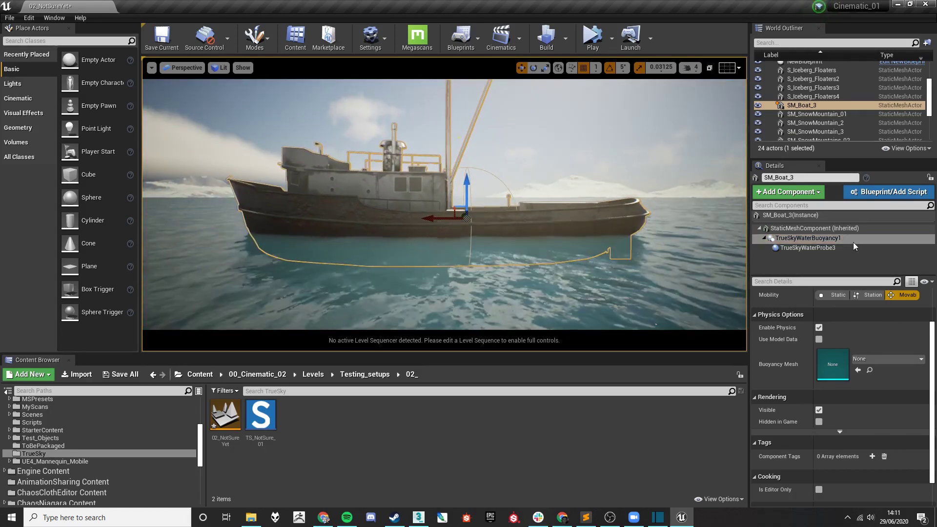
Step: Duplicate the boat's water probe, place the copy near the stern, and reduce its sphere radius to about 277
right_click(816, 250)
click(832, 299)
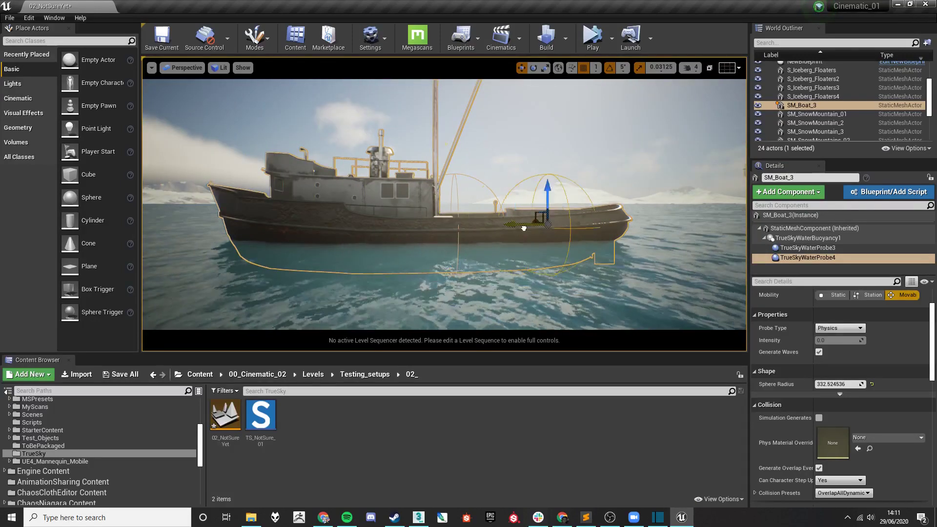
right_drag(556, 219, 618, 261)
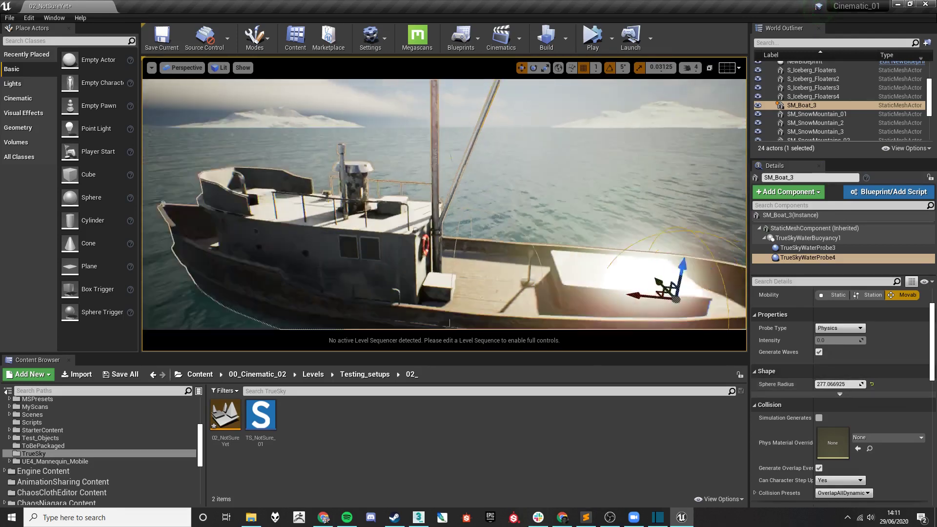
Step: Duplicate the stern water probe and place the copy inside the hull near the boat's bow
right_click(842, 258)
click(855, 306)
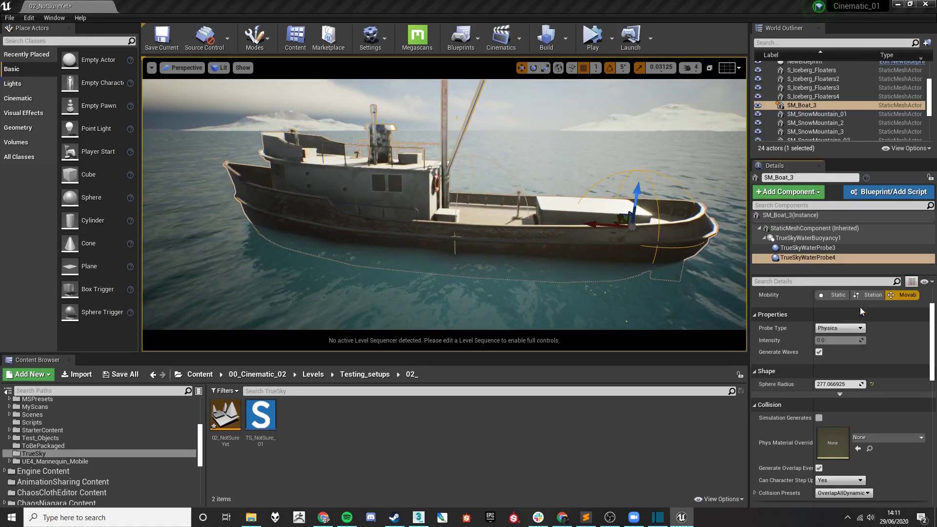
click(773, 269)
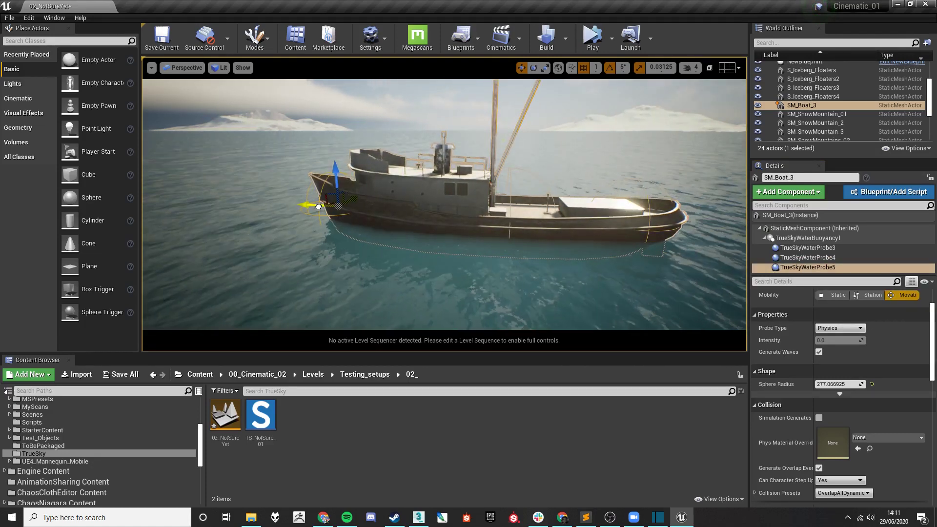
right_drag(334, 198, 339, 180)
key(w)
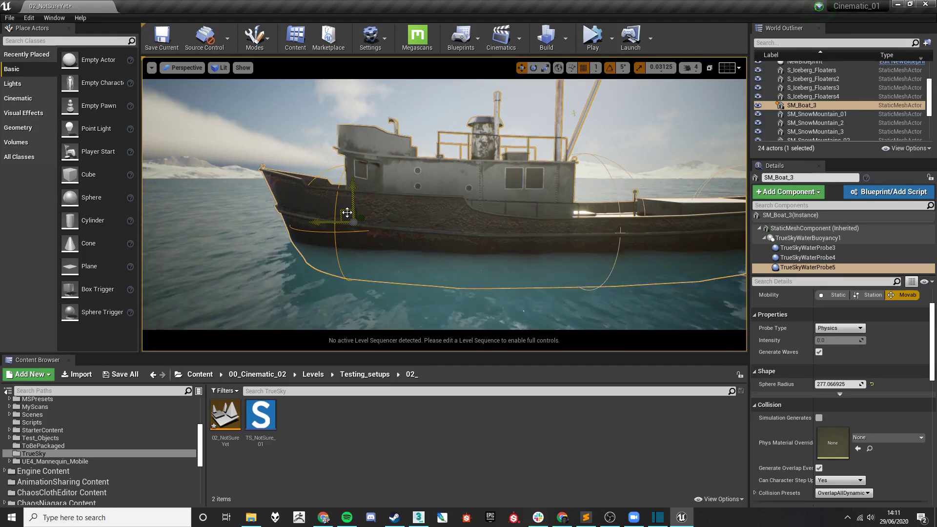
scroll(346, 213, up, 5)
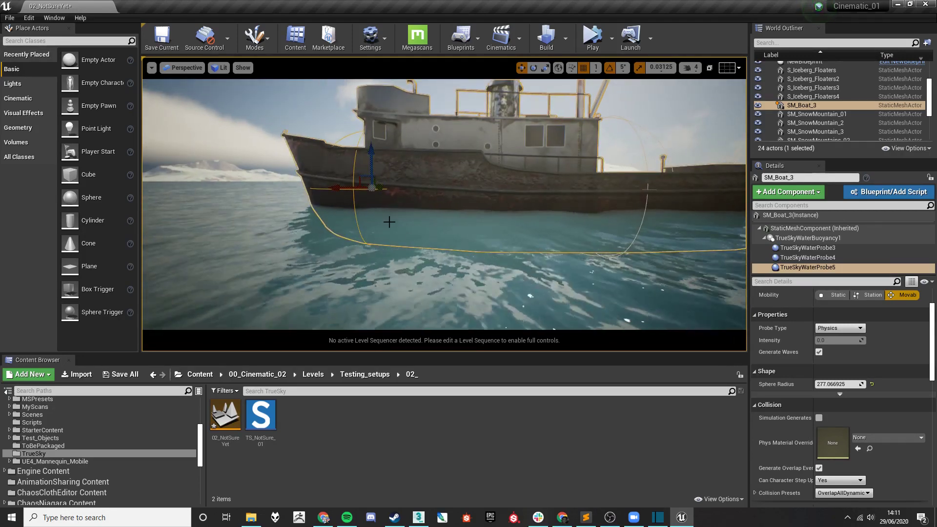
right_drag(387, 215, 386, 211)
key(a)
Step: Enlarge the sphere radius of the bow water probe to about 329
drag(836, 384, 844, 385)
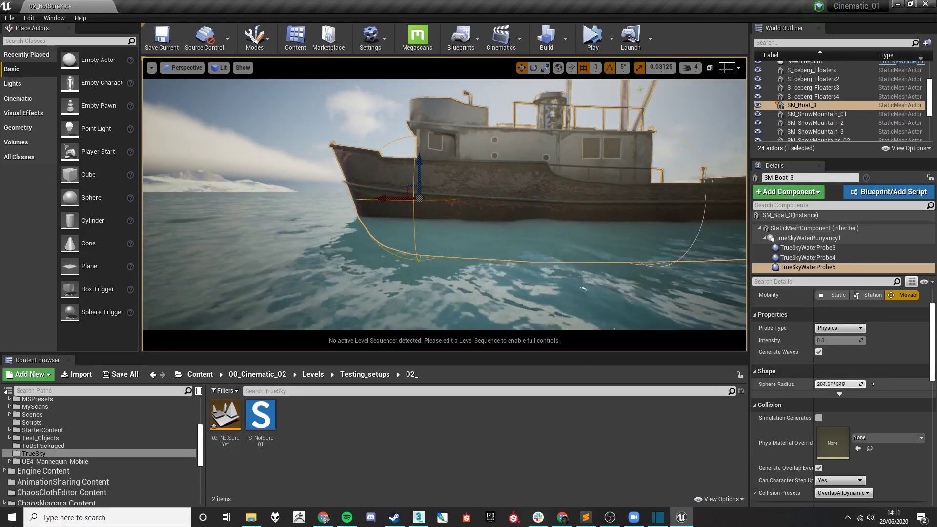
key(s)
right_drag(638, 133, 629, 135)
key(d)
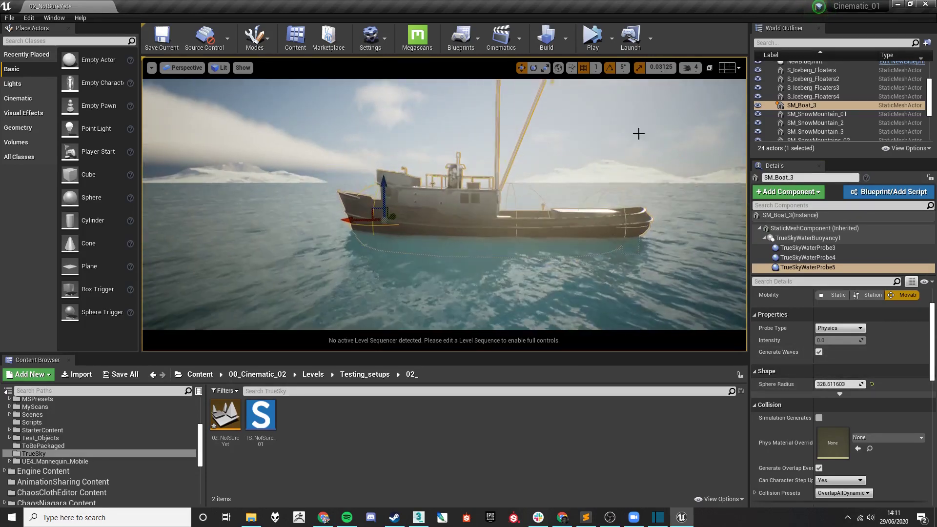
Step: Run the level to test how the boat floats with three water probes, and stop the simulation
click(575, 126)
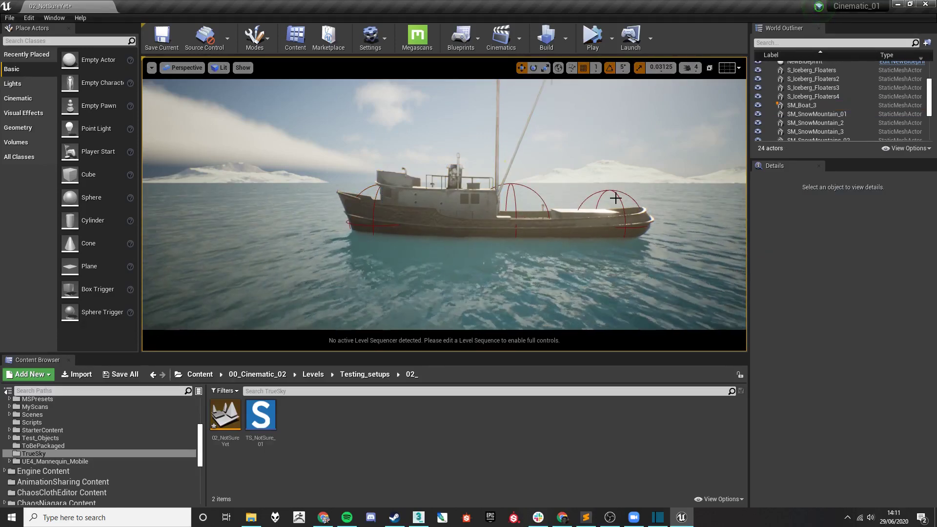
click(605, 49)
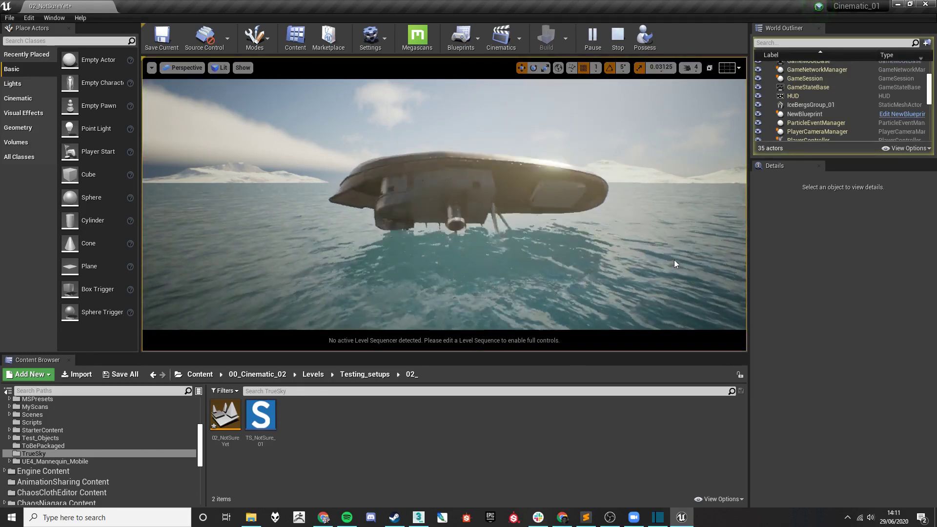
click(618, 35)
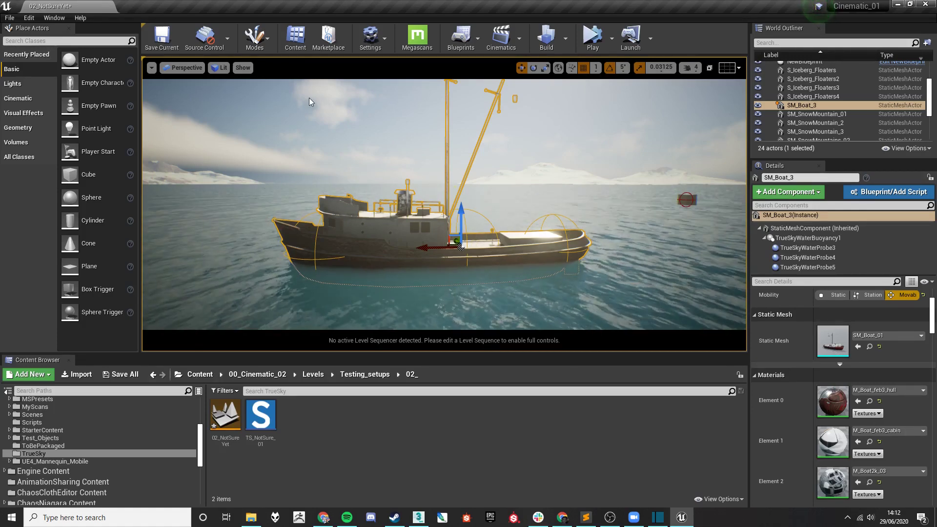
Step: Check the viewport's advanced show flags for Mass Properties
click(246, 69)
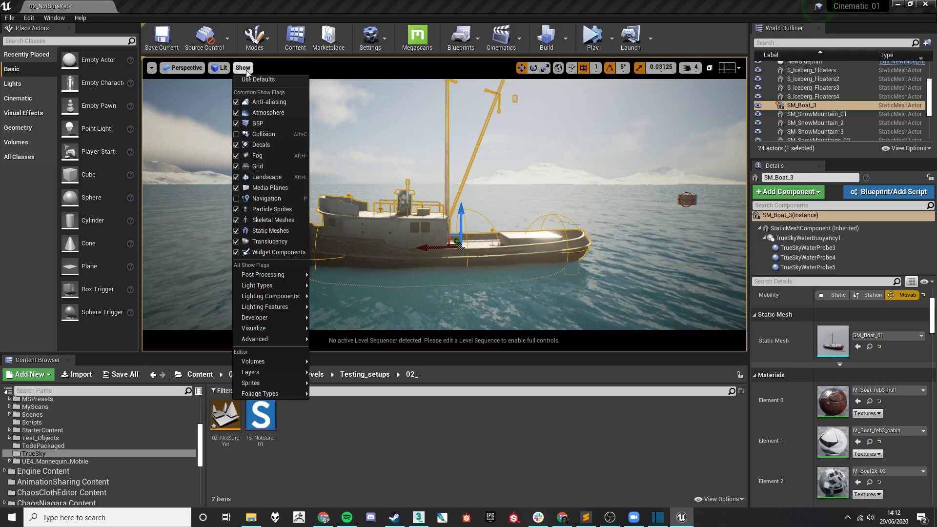
mouse_move(292, 340)
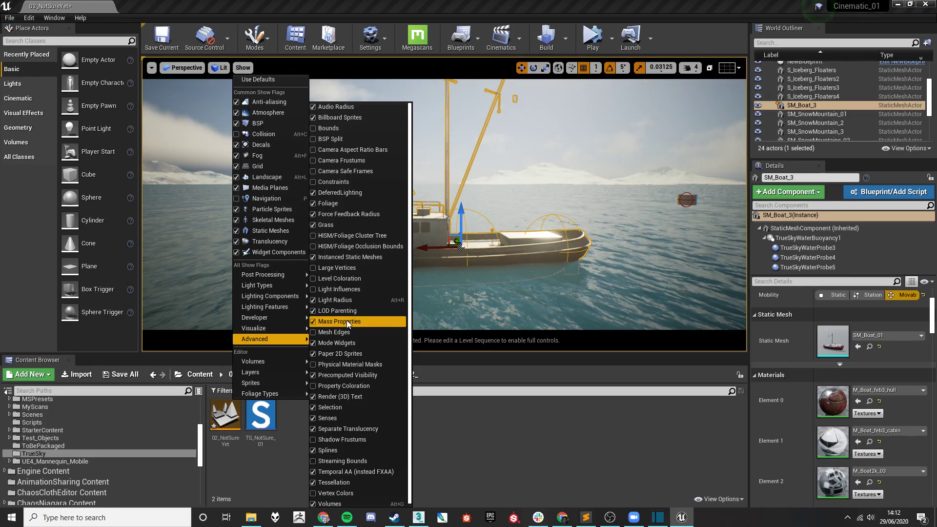
click(548, 155)
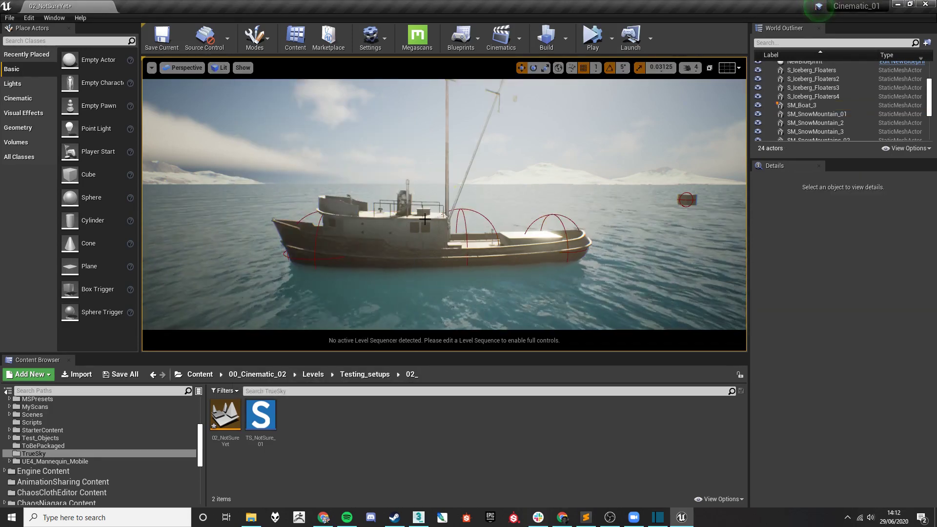
Step: Select the boat and examine its centre-of-mass marker near the mast from several angles
key(w)
right_drag(425, 219, 400, 215)
click(443, 263)
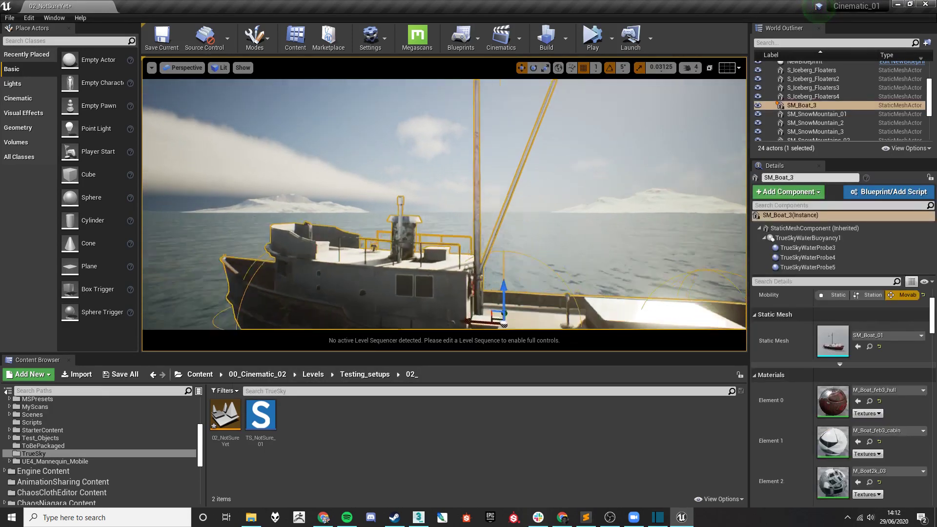
right_drag(442, 263, 409, 205)
key(d)
right_drag(488, 171, 544, 168)
key(s)
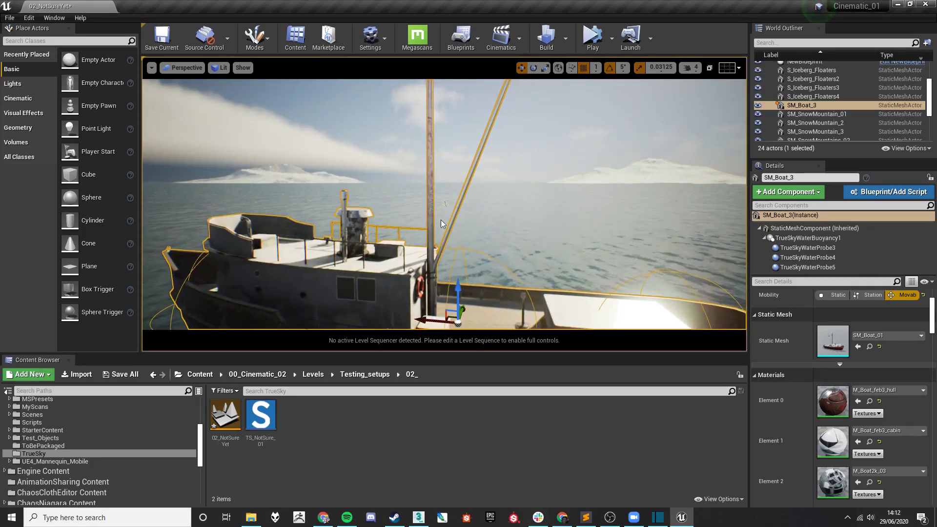
key(s)
right_drag(441, 224, 463, 221)
key(w)
key(s)
key(w)
key(s)
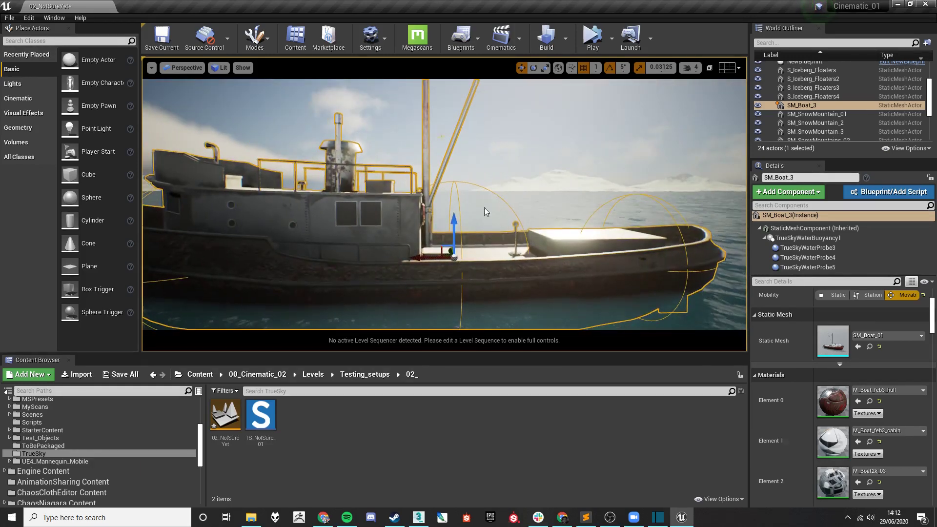
Step: Expand the boat's advanced physics properties and set its Center Of Mass Offset to -600 in Z
scroll(803, 331, up, 2)
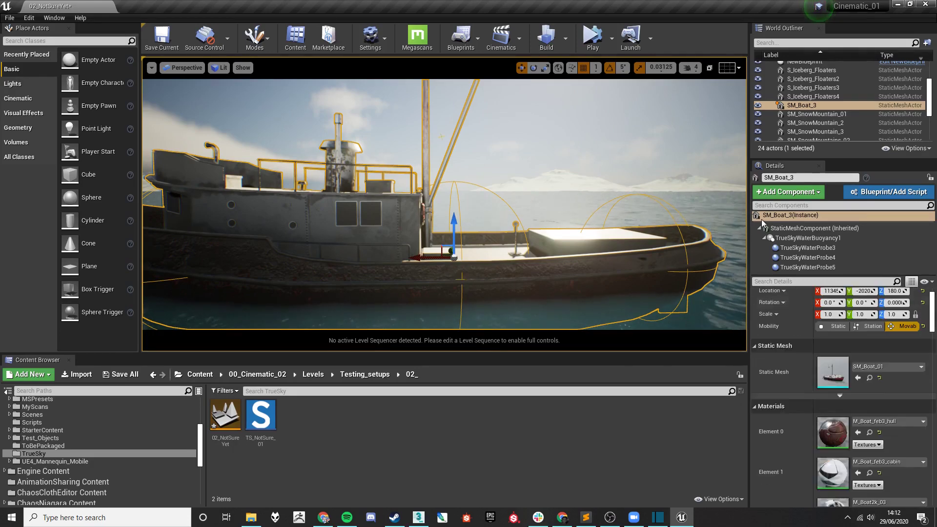
scroll(789, 384, down, 10)
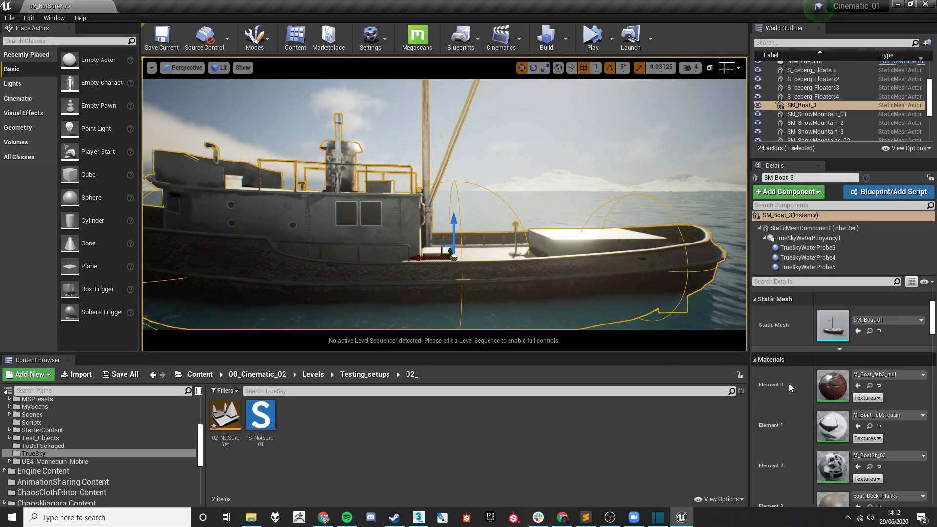
scroll(785, 378, down, 8)
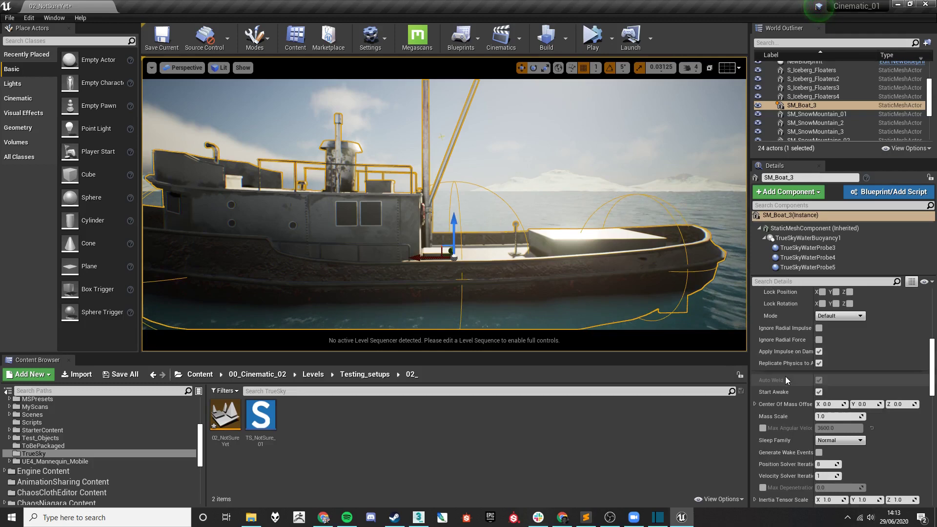
scroll(811, 395, up, 6)
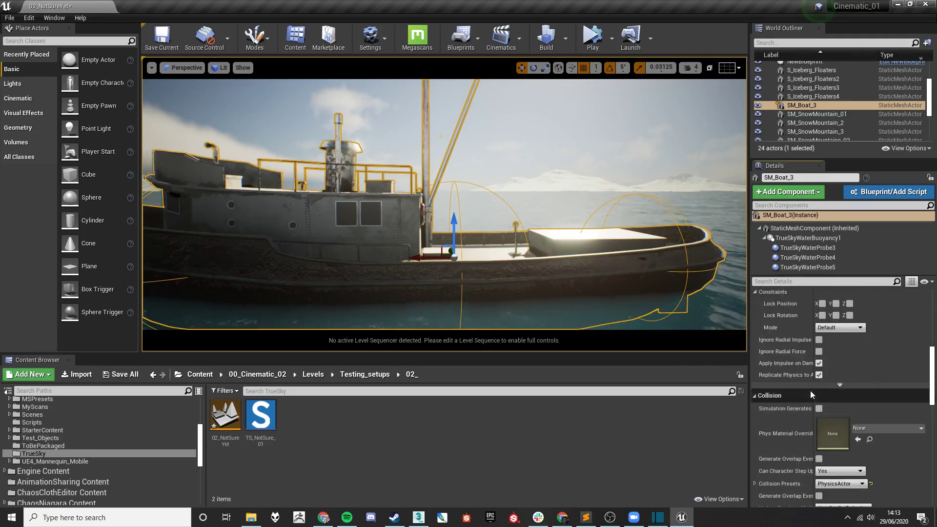
scroll(835, 425, down, 2)
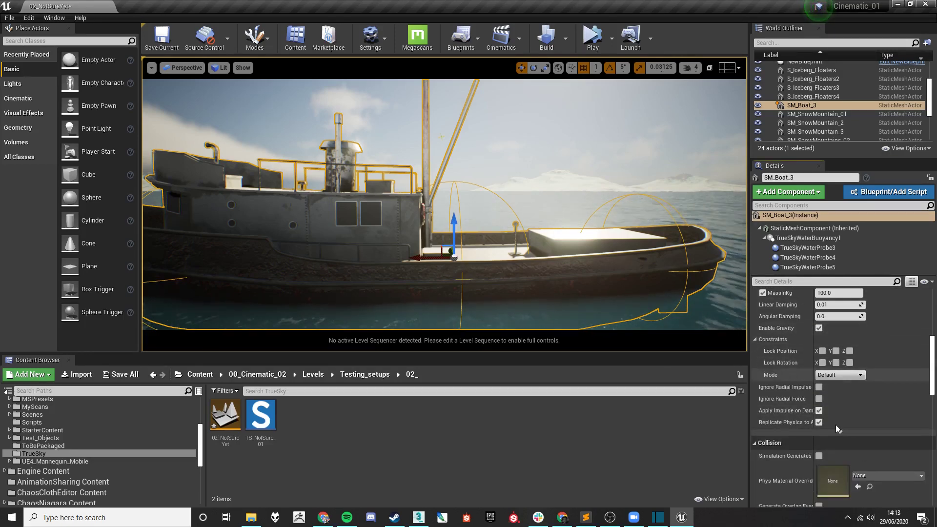
click(839, 432)
scroll(833, 389, down, 4)
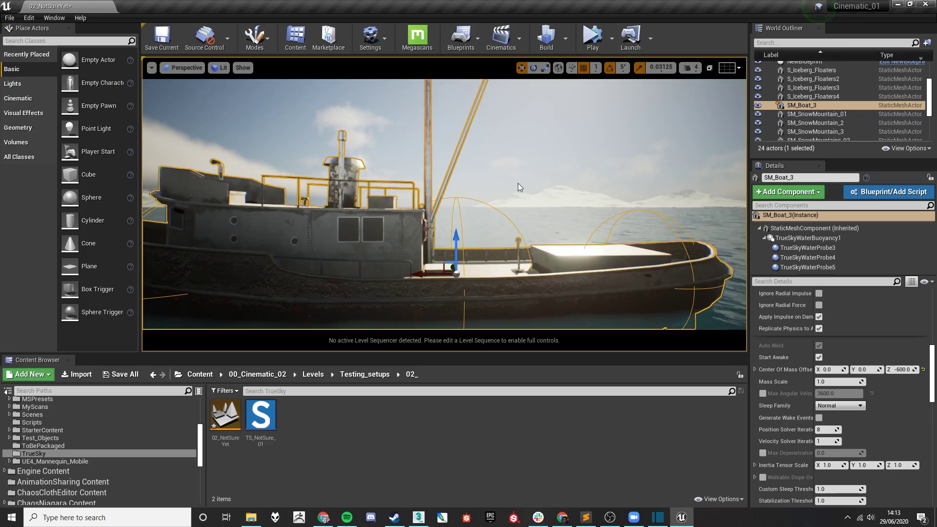
Step: Display the boat scene in the Brush Wireframe view mode
key(w)
mouse_move(260, 145)
right_down()
mouse_move(259, 131)
mouse_move(260, 145)
right_up()
key(s)
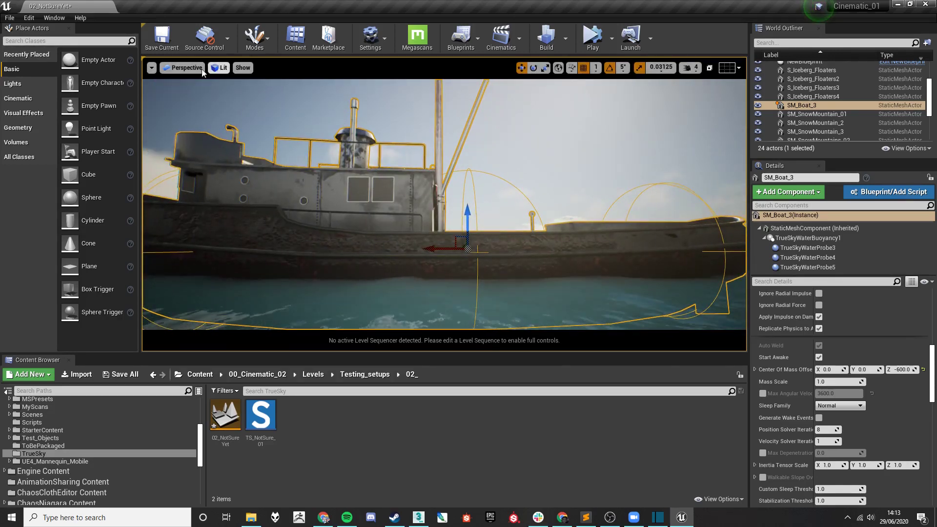
click(218, 69)
click(237, 110)
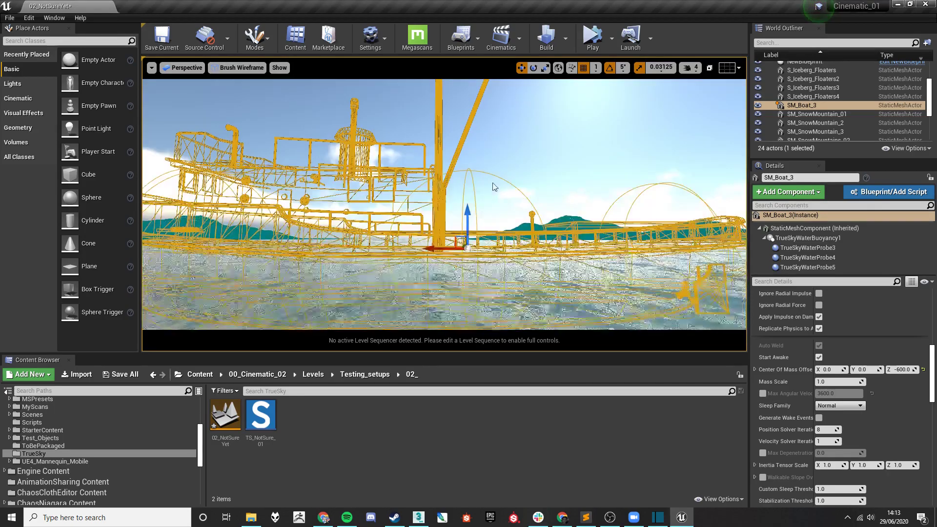
Step: Examine the boat's wireframe from above and below the waterline to locate the shifted centre-of-mass marker
mouse_move(495, 188)
right_down()
mouse_move(498, 208)
mouse_move(549, 197)
right_up()
key(w)
key(e)
key(q)
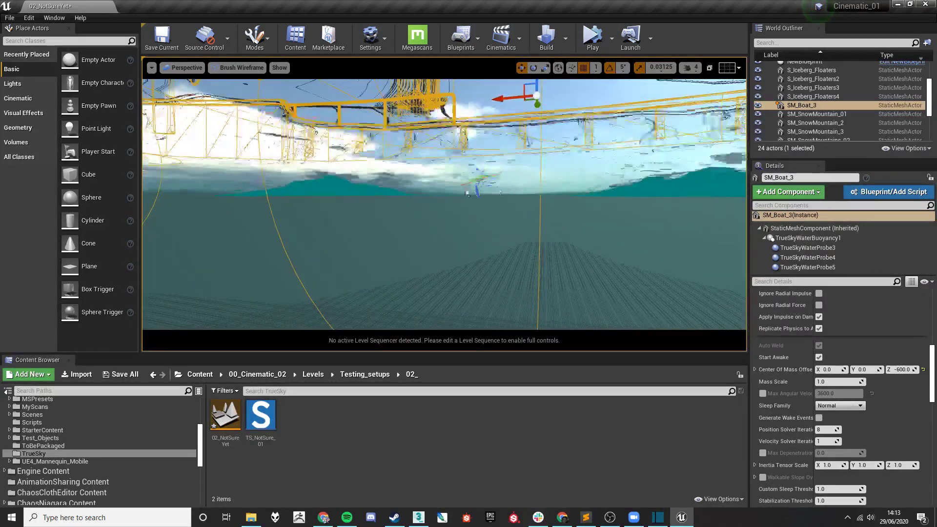
key(e)
key(q)
right_drag(249, 128, 478, 204)
key(s)
key(e)
Step: Return the viewport to the Lit view mode and review the boat's mass and damping properties
click(237, 68)
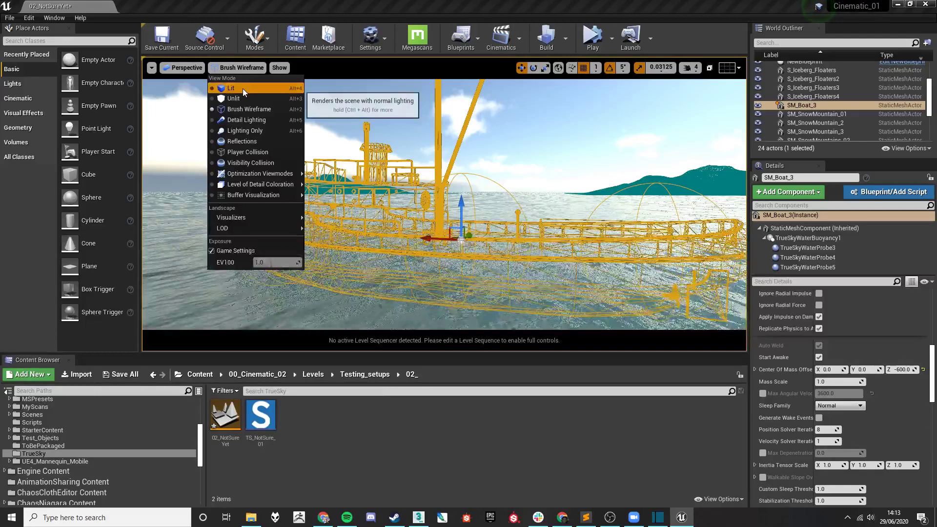
click(242, 89)
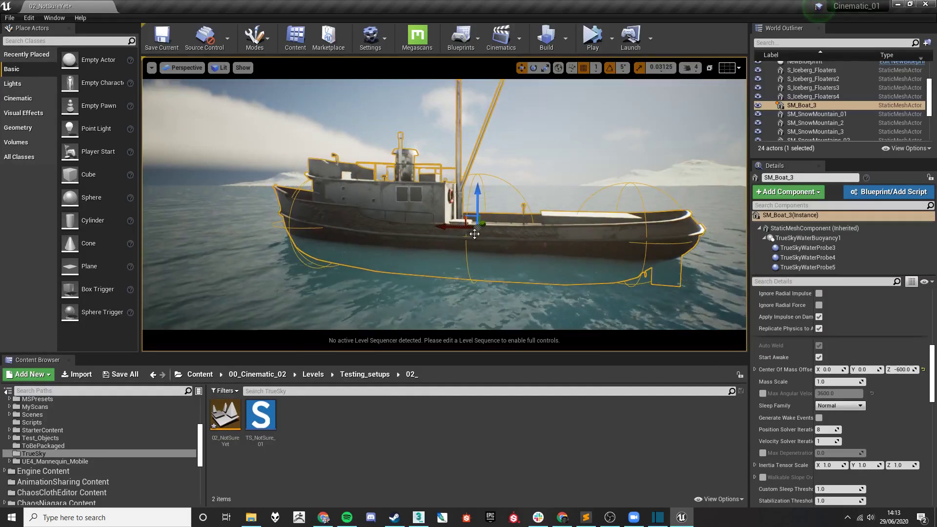
scroll(885, 338, up, 5)
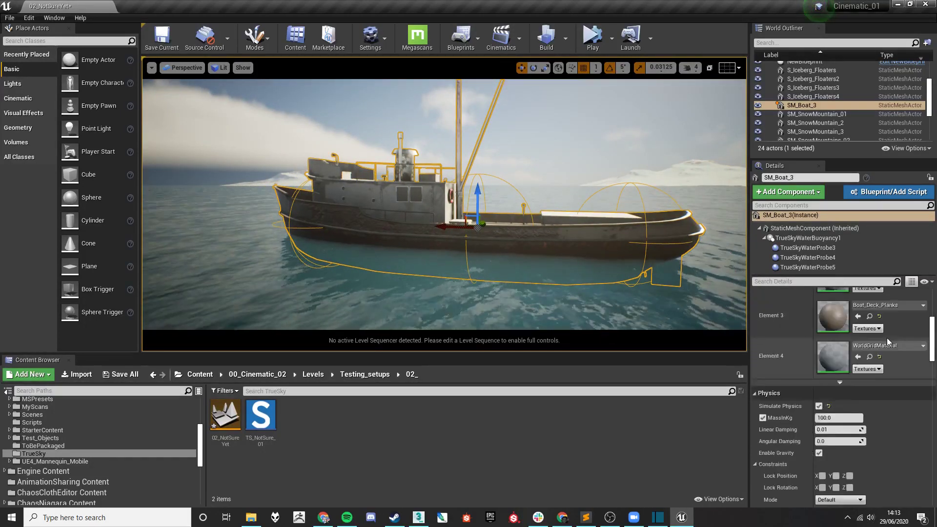
Step: Set the boat's mass to 2250 kg in its physics properties
scroll(888, 338, down, 3)
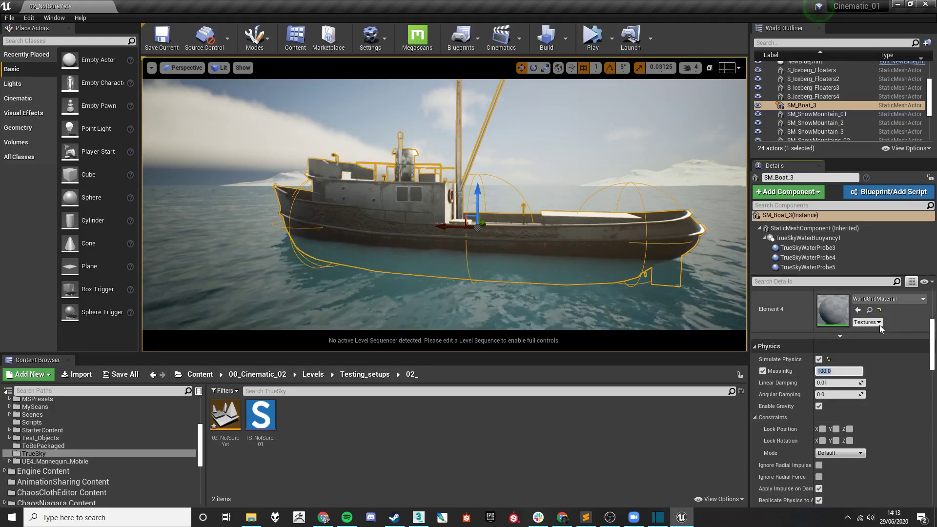
text(2250)
key(Return)
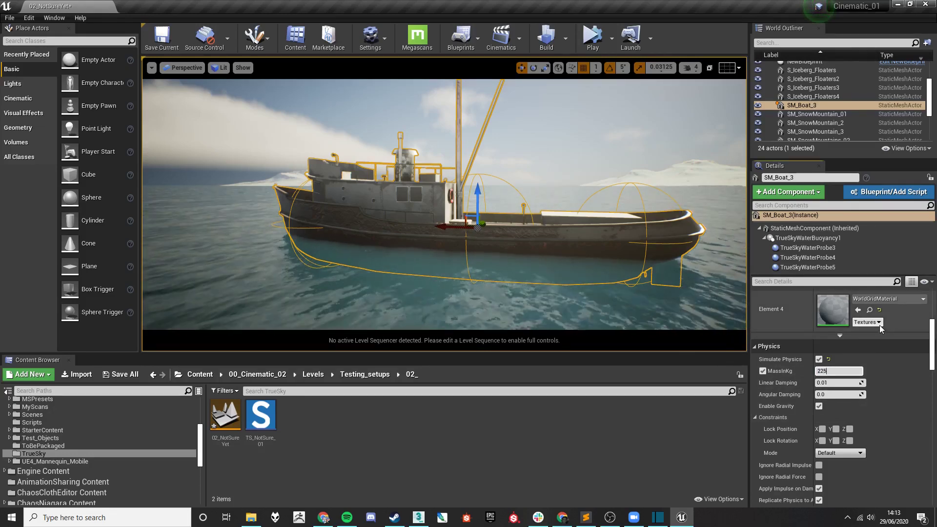
Step: Simulate the level, examine how the boat floats with its new mass, and stop the simulation
key(s)
mouse_move(501, 135)
right_down()
mouse_move(522, 115)
mouse_move(501, 135)
right_up()
key(alt+s)
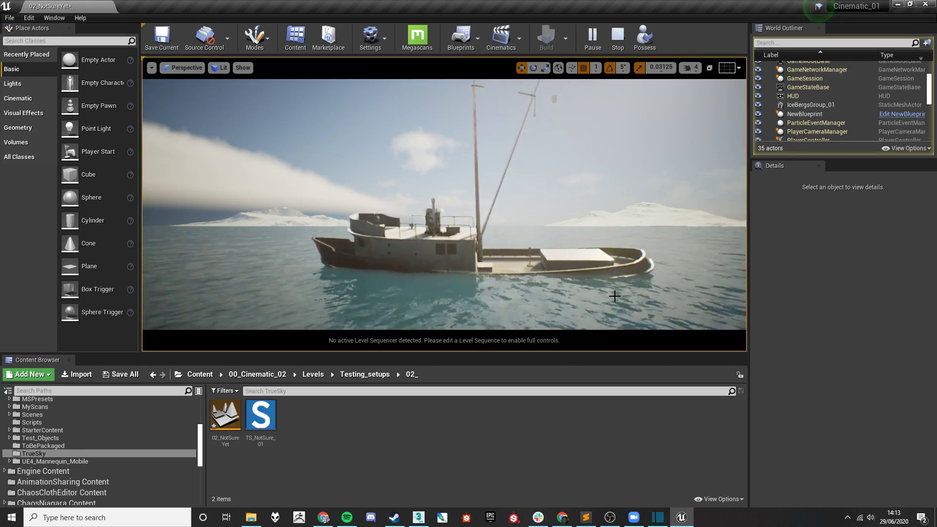
mouse_move(588, 289)
right_down()
mouse_move(712, 293)
mouse_move(575, 282)
right_up()
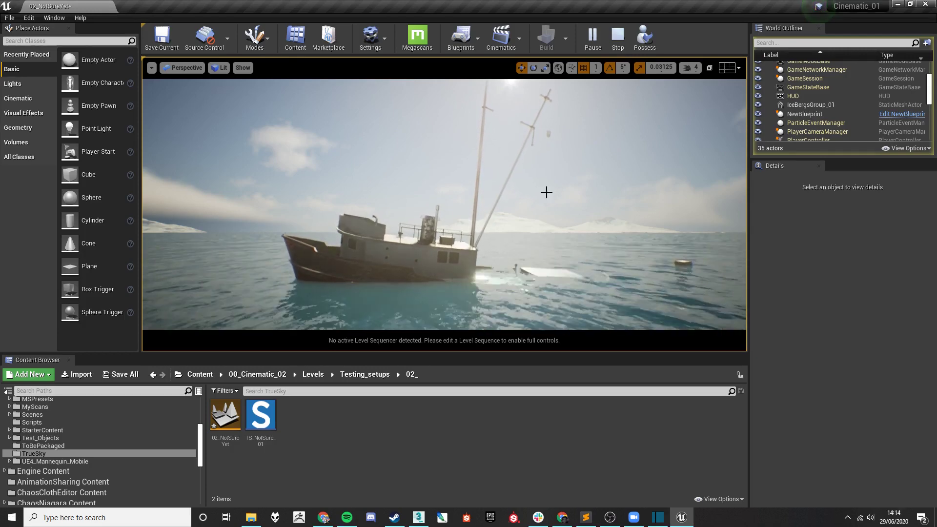
click(617, 42)
Step: Enlarge the sphere radius of the boat's TrueSkyWaterProbe4 to about 316
click(439, 264)
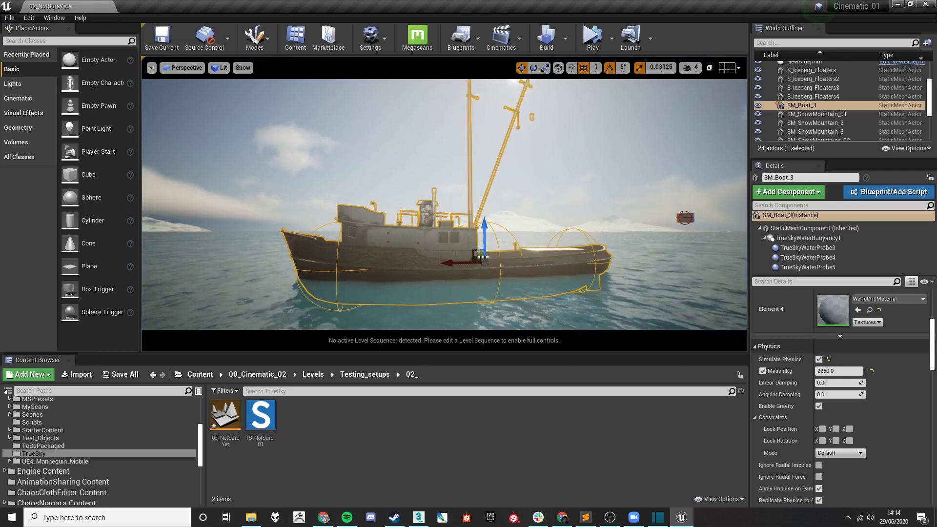
right_drag(439, 263, 420, 267)
click(820, 258)
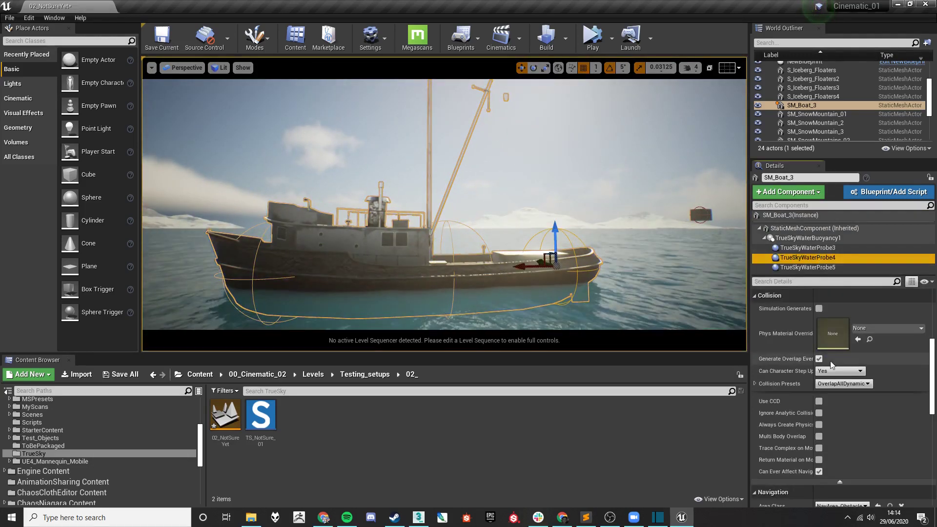
scroll(874, 353, down, 2)
scroll(869, 341, up, 4)
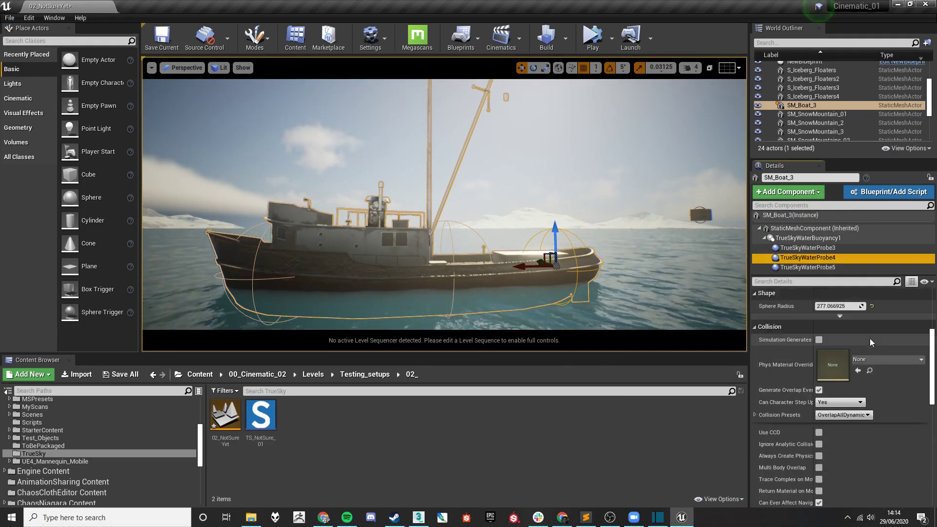
drag(838, 306, 859, 306)
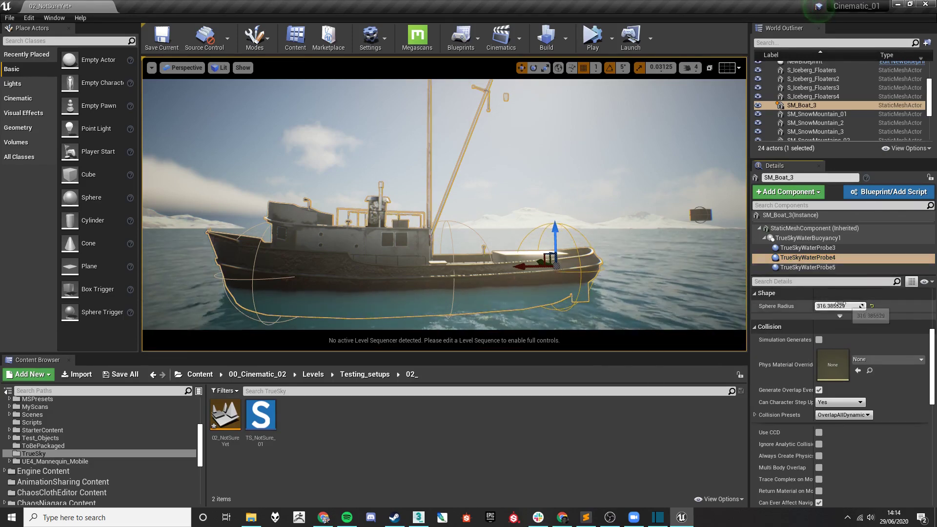
Step: Reselect the whole boat and review its physics properties, including mass, angular damping and centre-of-mass offset
click(537, 234)
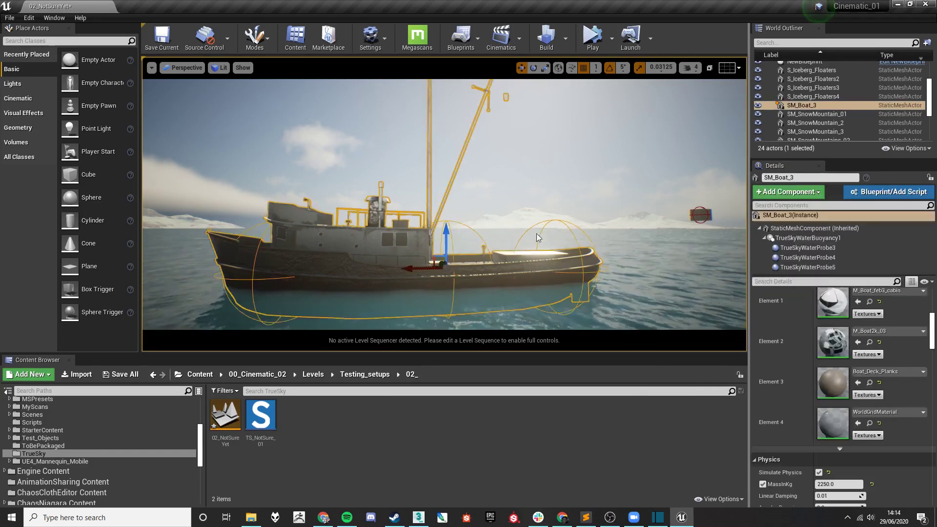
right_drag(536, 233, 506, 239)
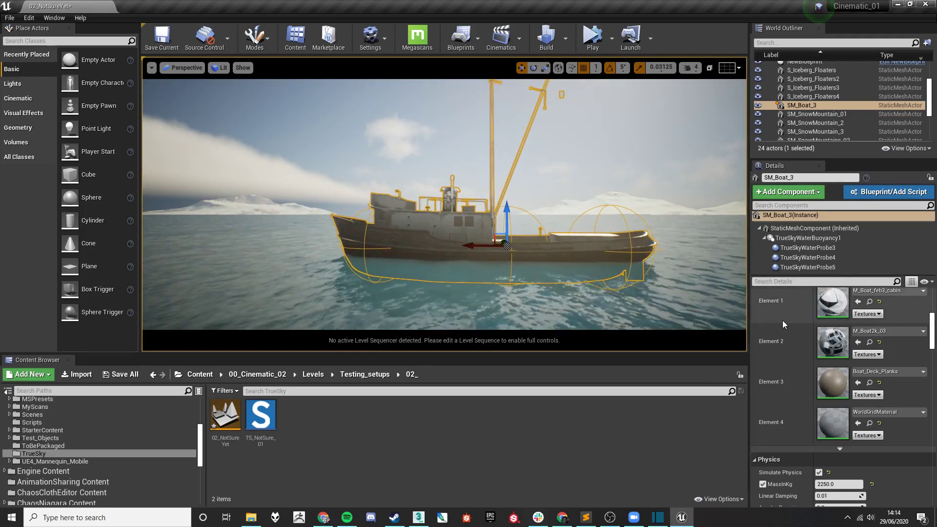
scroll(783, 320, up, 5)
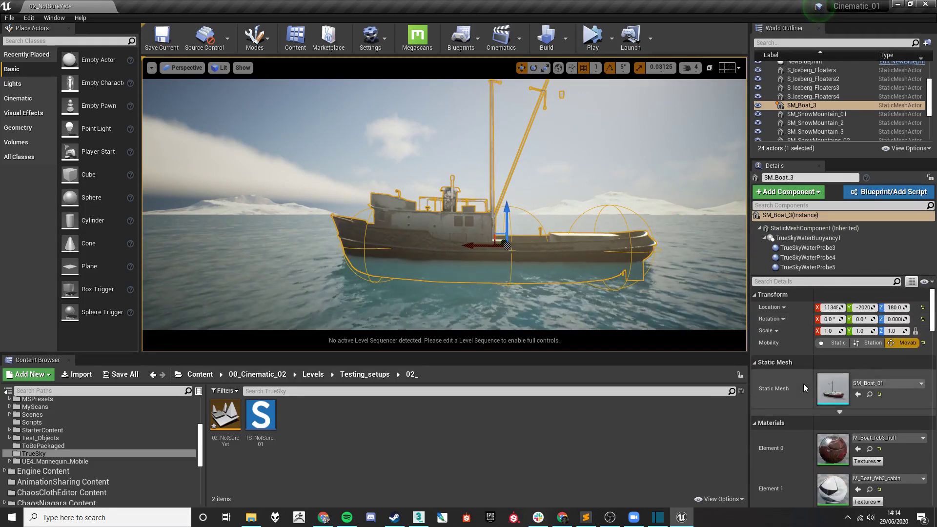
scroll(803, 383, down, 5)
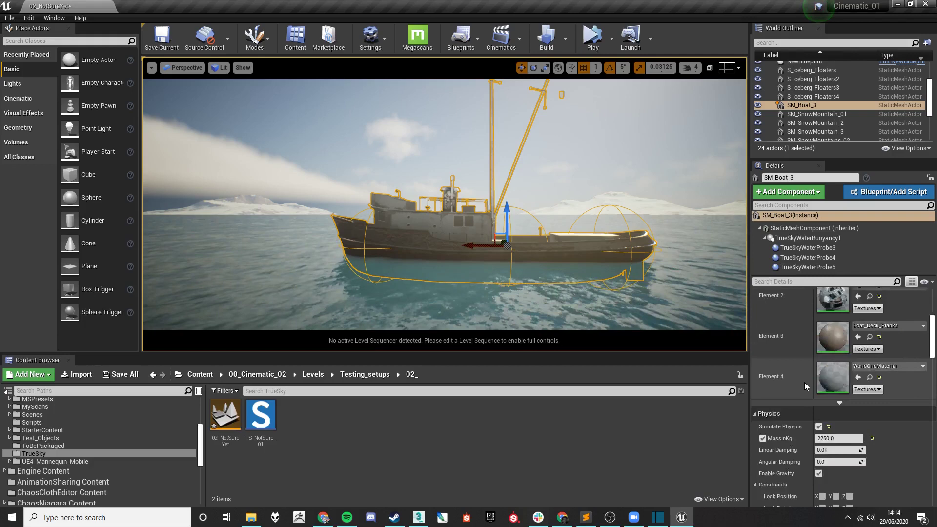
scroll(804, 382, down, 3)
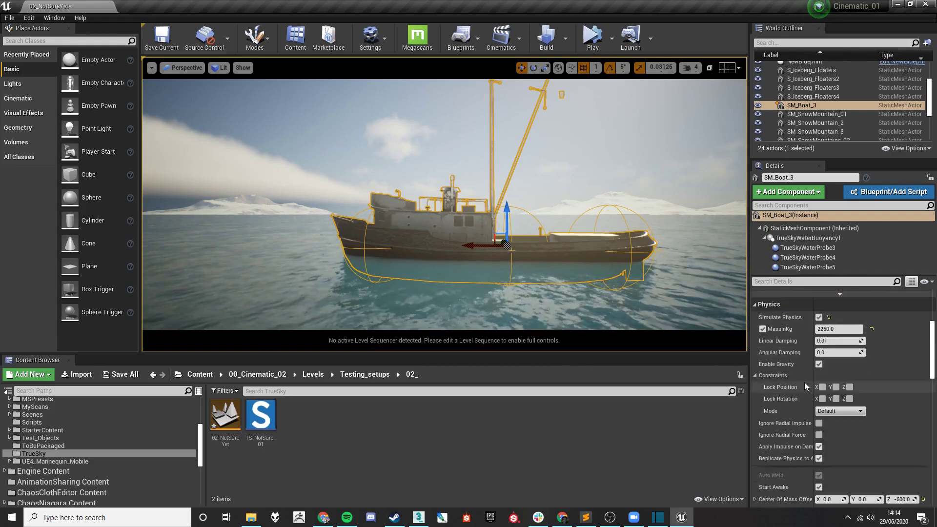
click(821, 353)
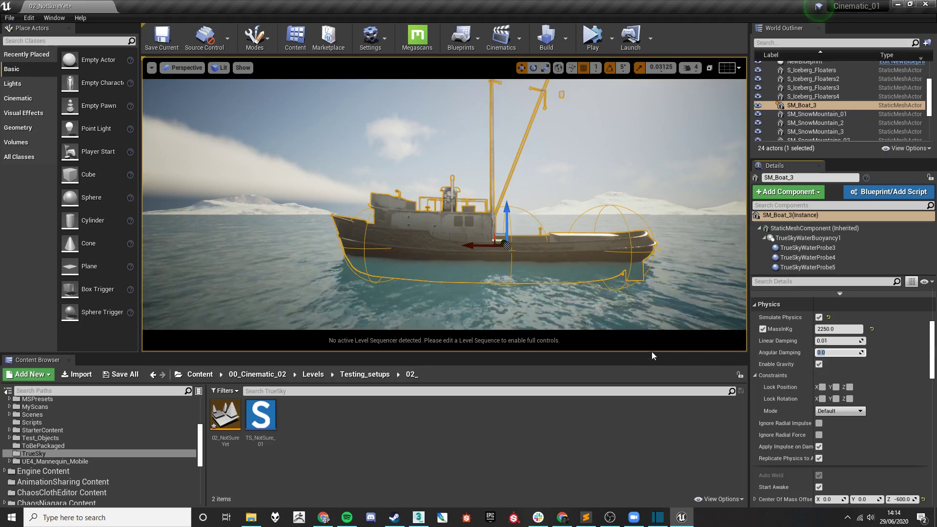
Step: Simulate the level with the boat deselected and enable the advanced surface options of the TrueSkyWater actor
click(581, 116)
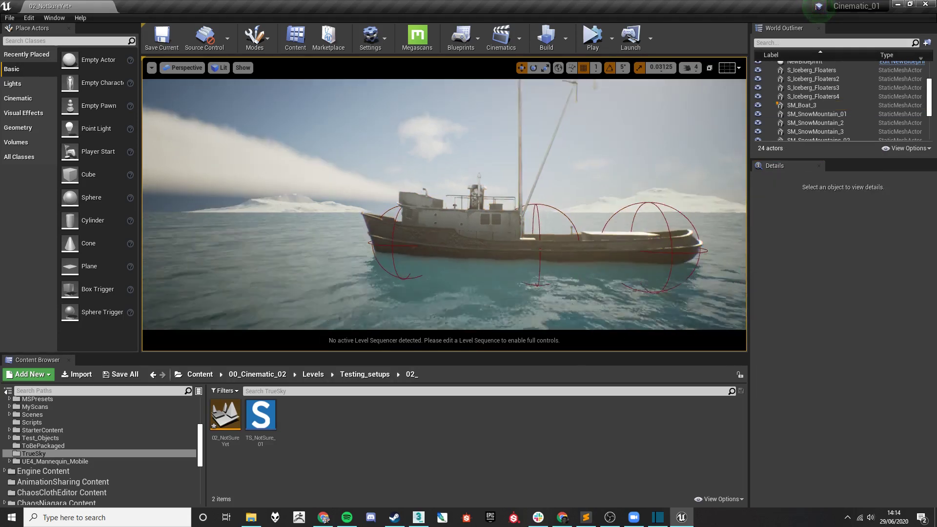
click(593, 37)
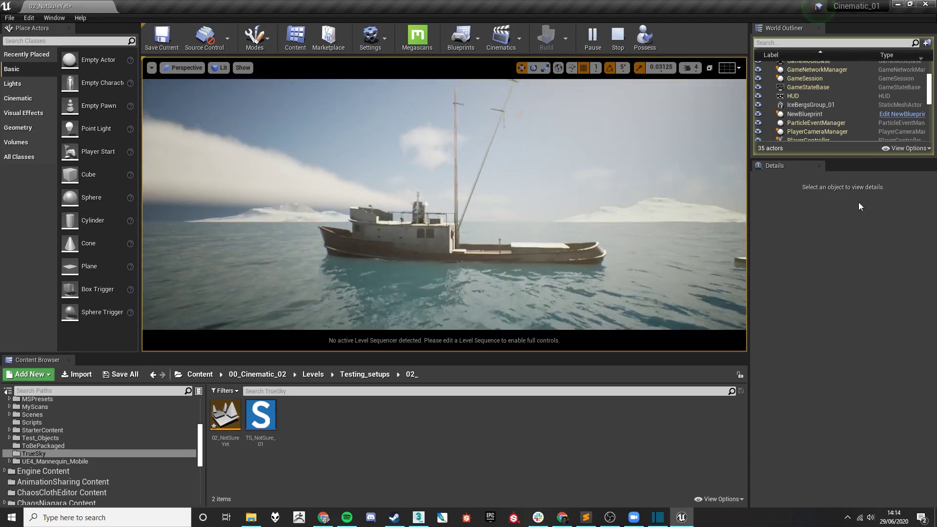
scroll(822, 103, down, 5)
click(805, 136)
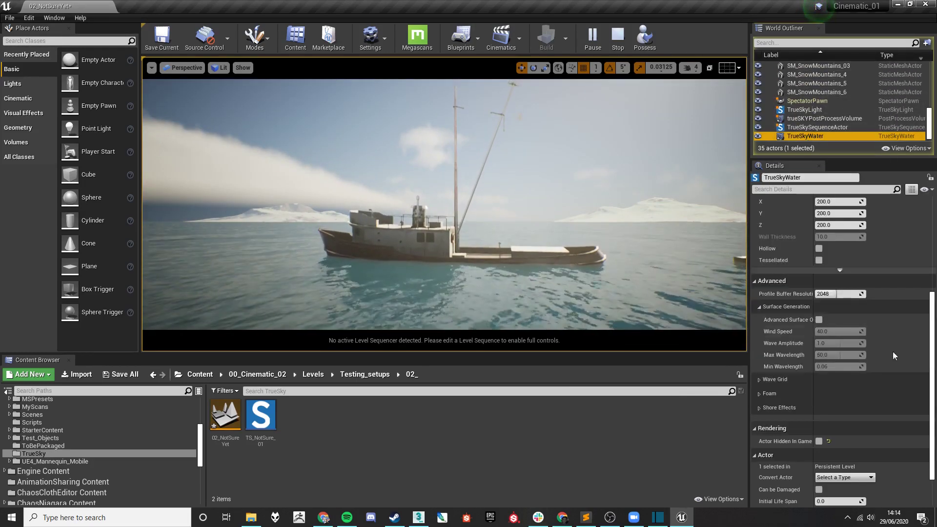
click(819, 319)
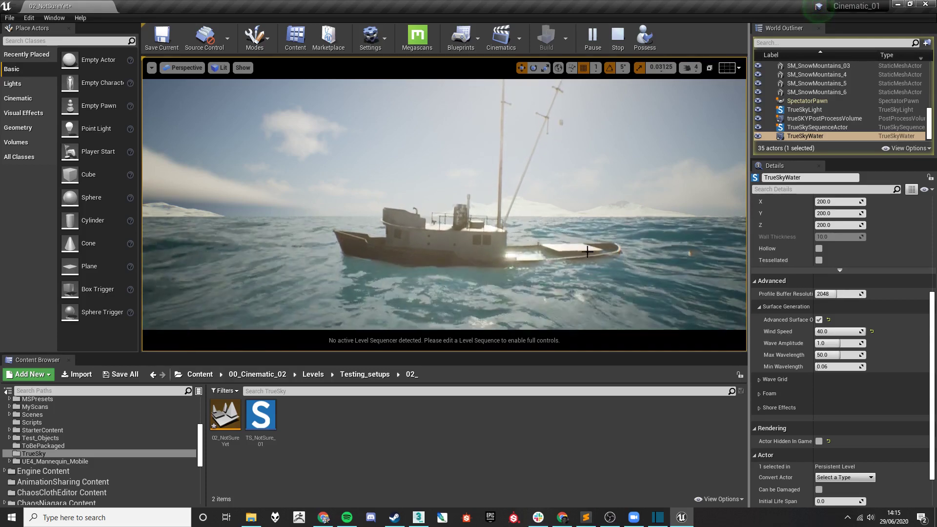
Step: Examine how the boat rides the waves in the running simulation from nearer and farther away
mouse_move(528, 239)
right_down()
mouse_move(511, 238)
mouse_move(522, 237)
right_up()
key(w)
key(s)
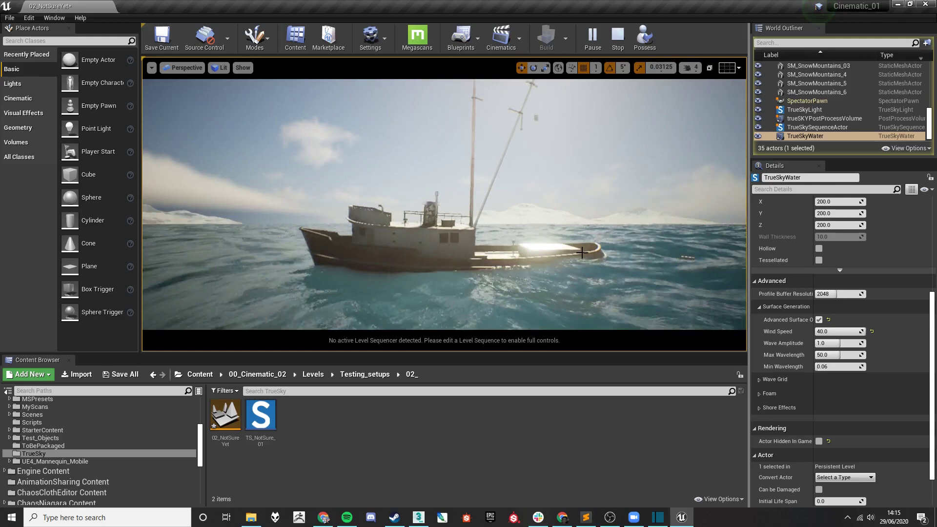